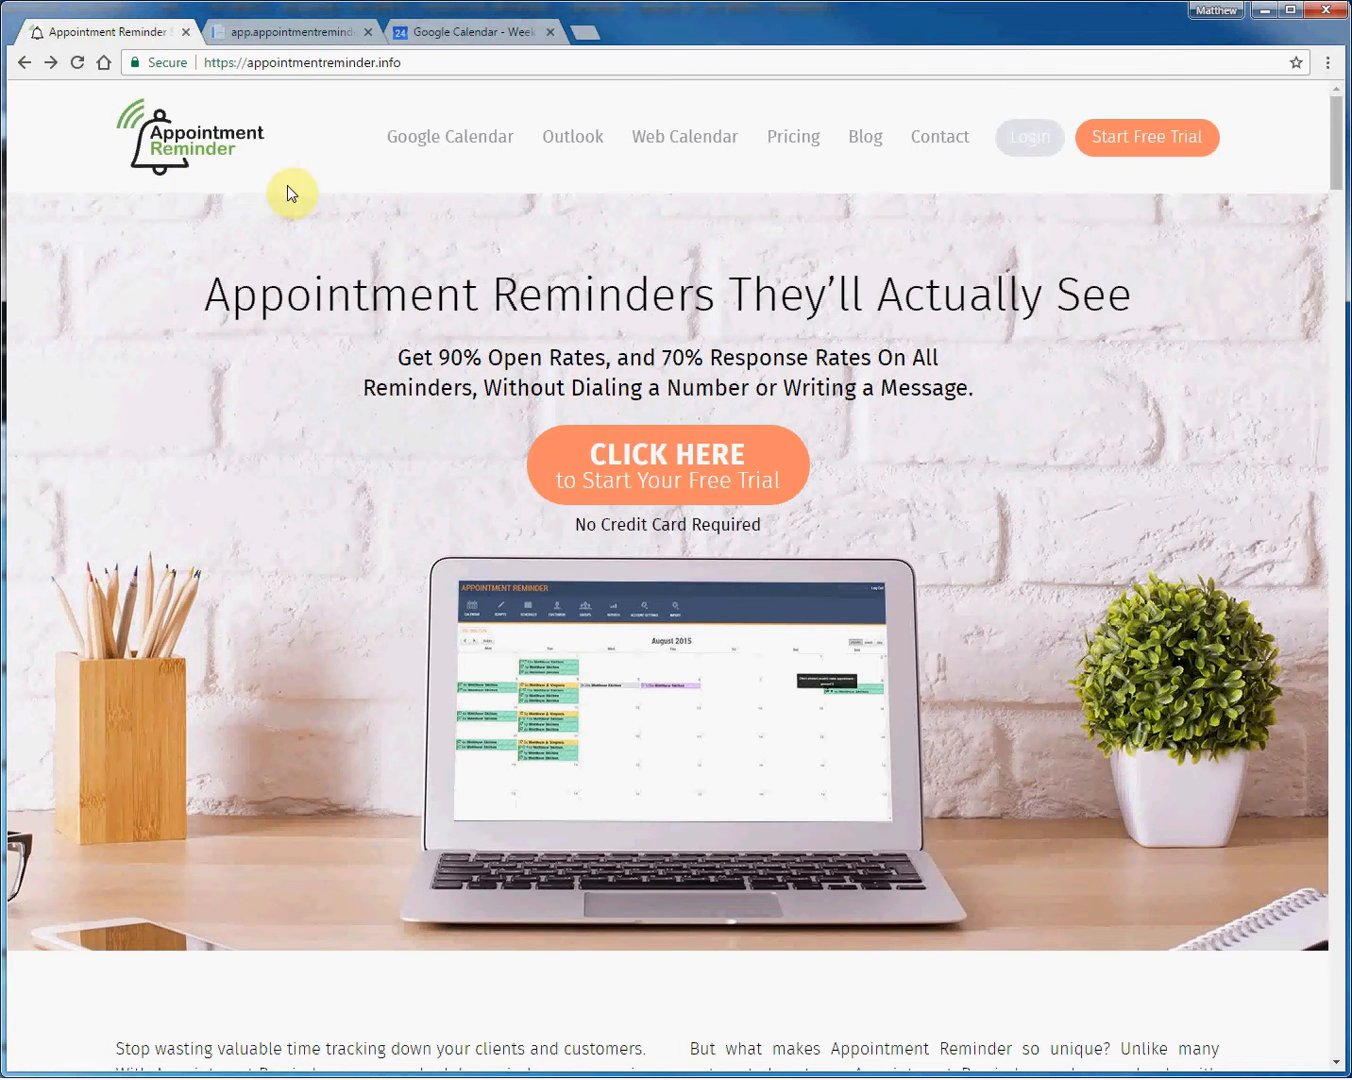
# Step: Switch to the Appointment Reminder web app and start a new reminder sequence from the account settings
pyautogui.click(319, 33)
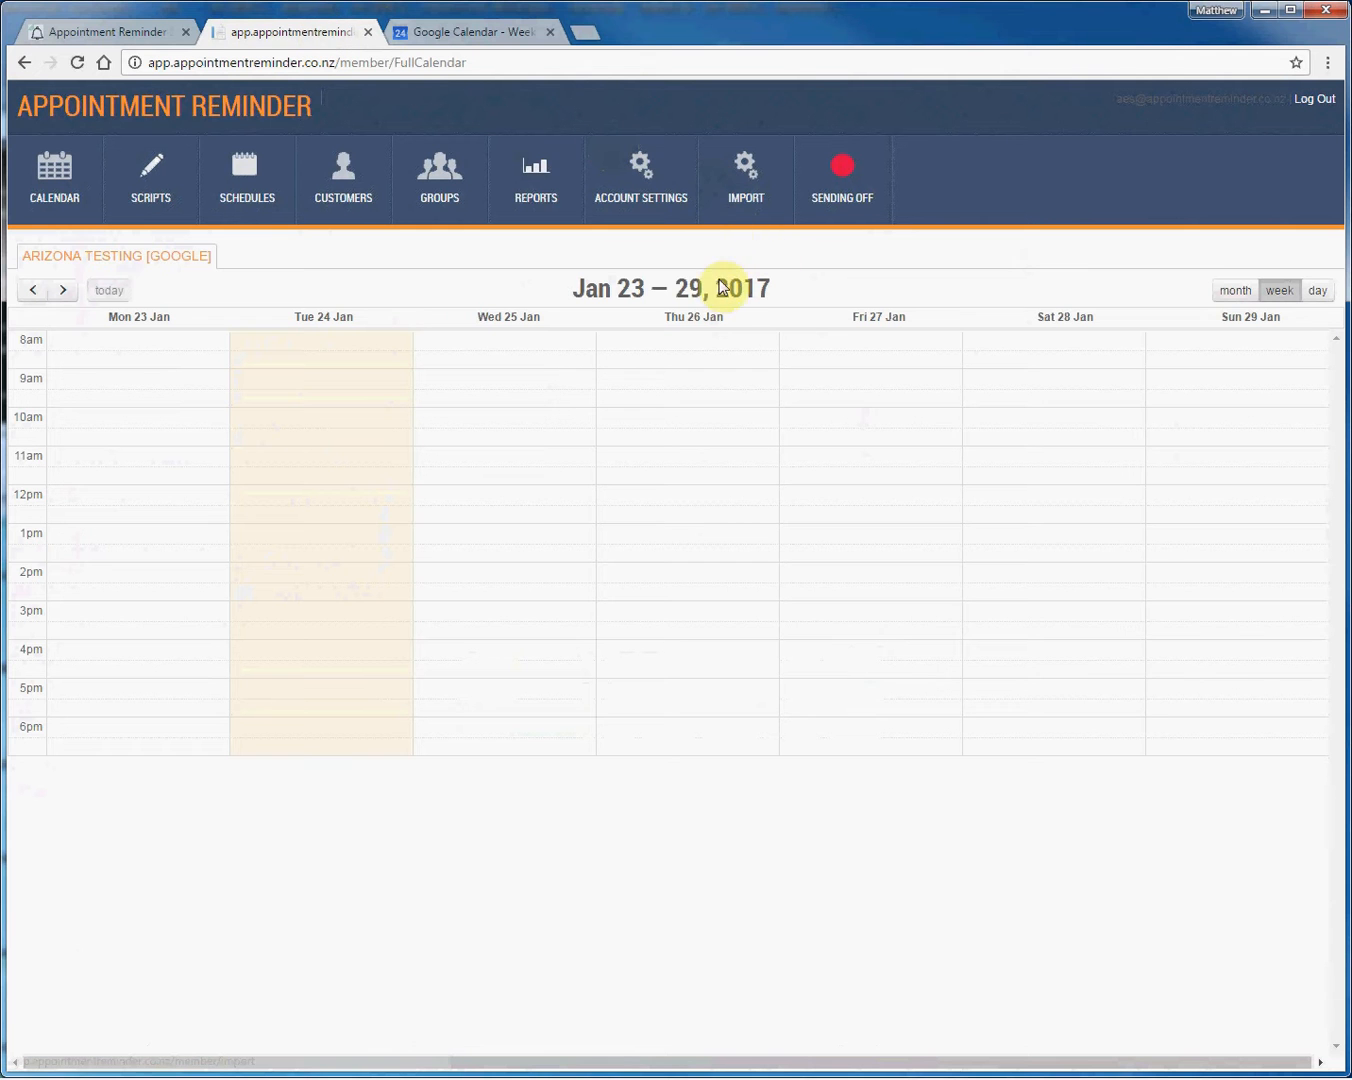
pyautogui.click(655, 200)
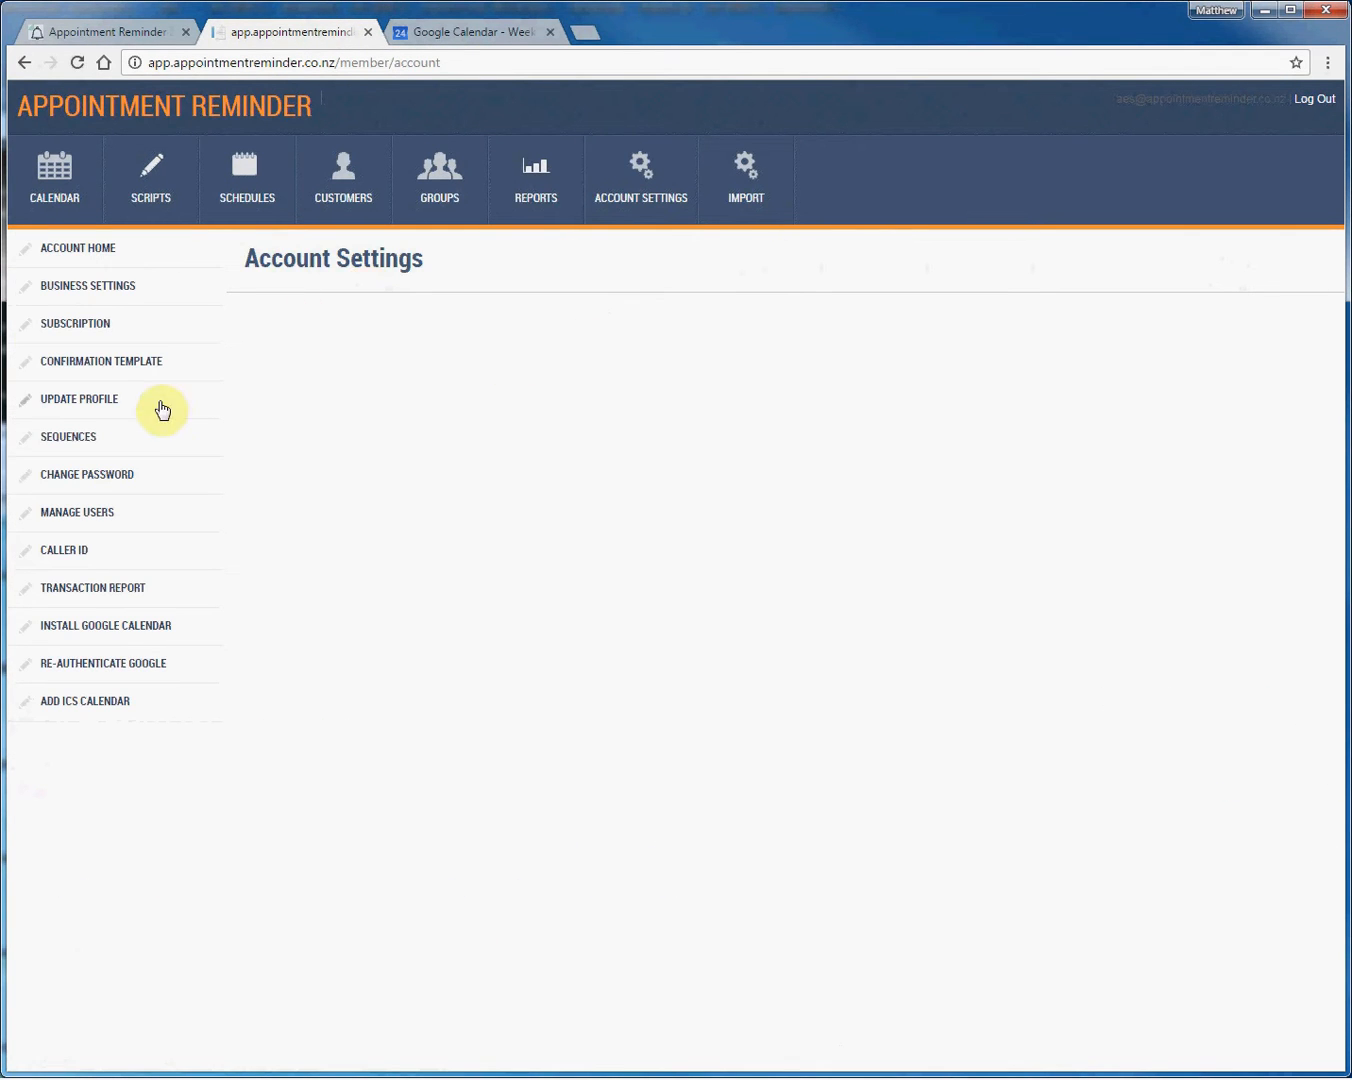
pyautogui.click(84, 449)
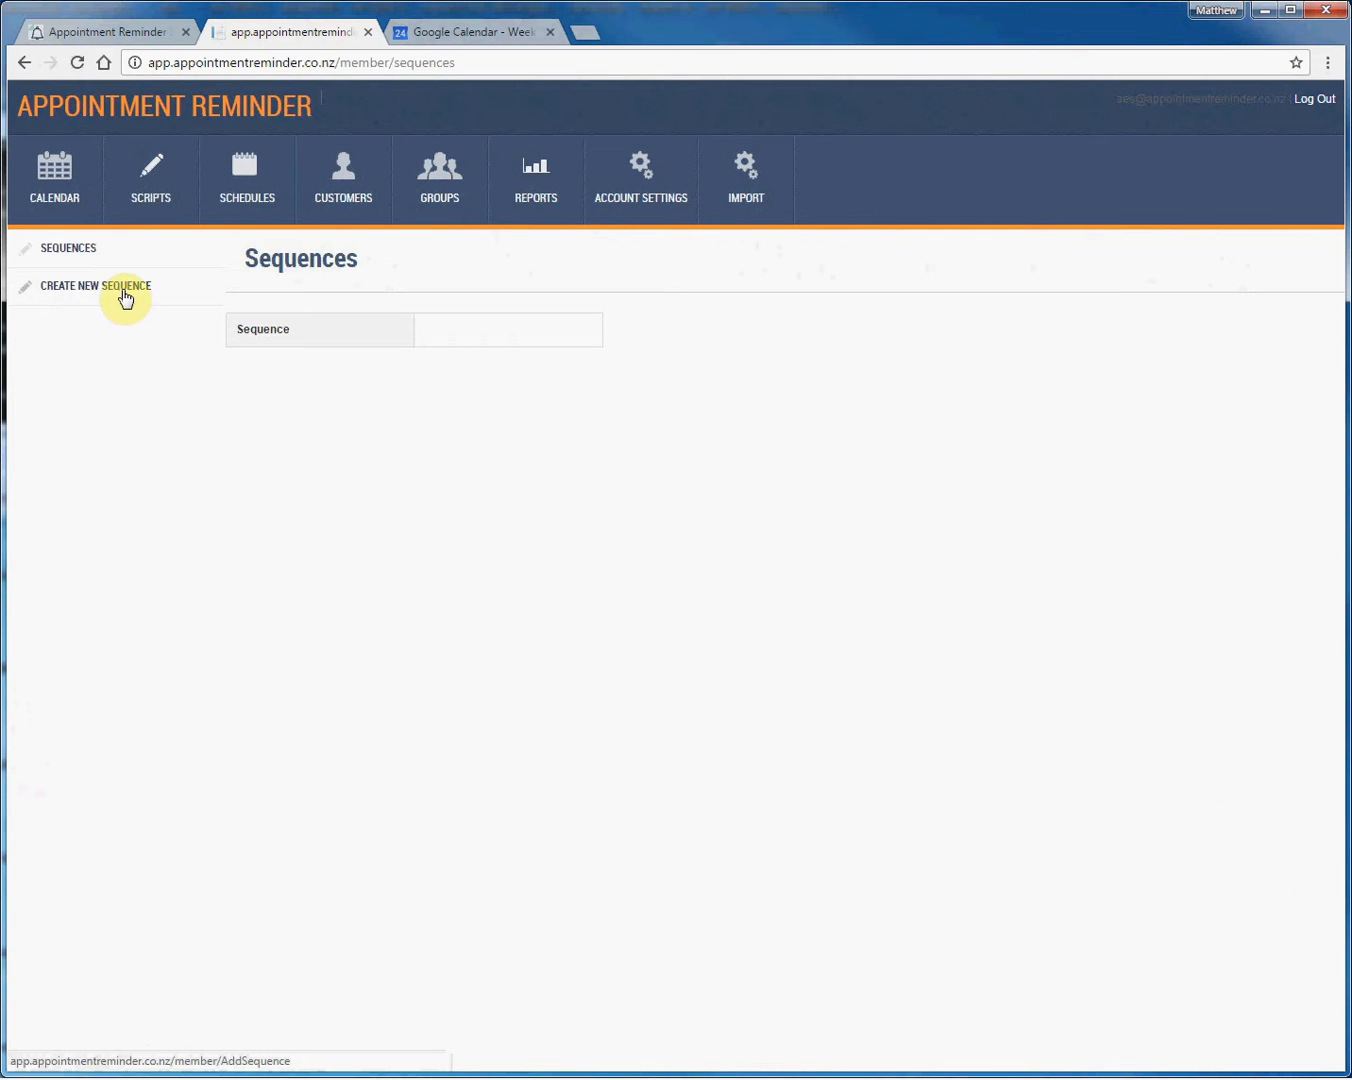
pyautogui.click(124, 295)
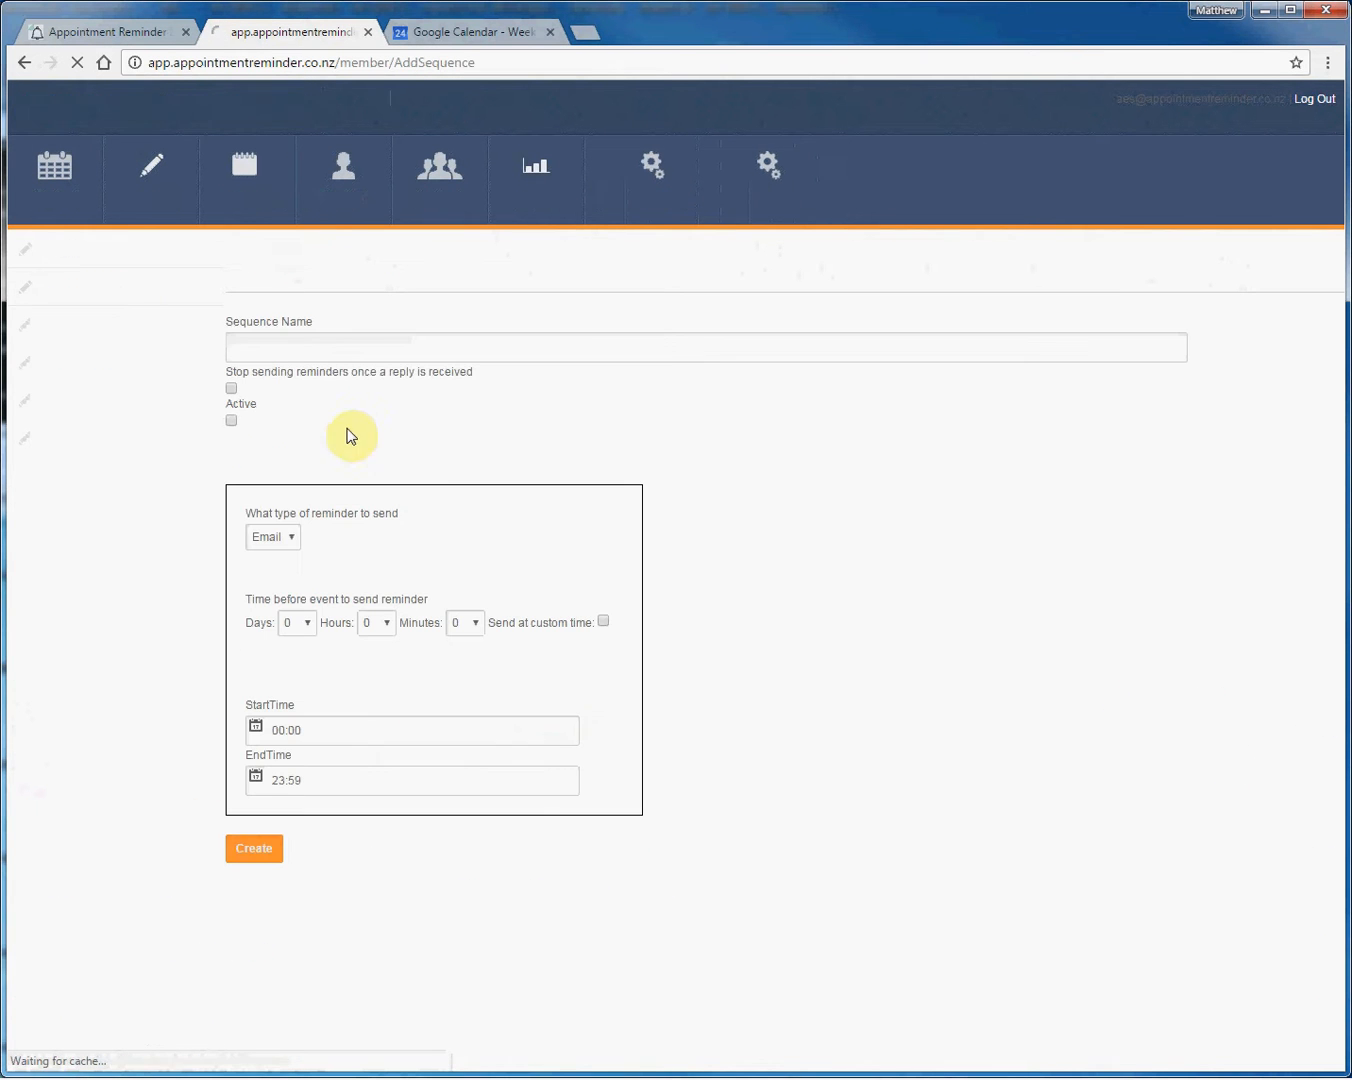
# Step: Name the sequence "1 day before/1 hour before.", make it active, and stop its reminders once a reply is received
pyautogui.click(322, 350)
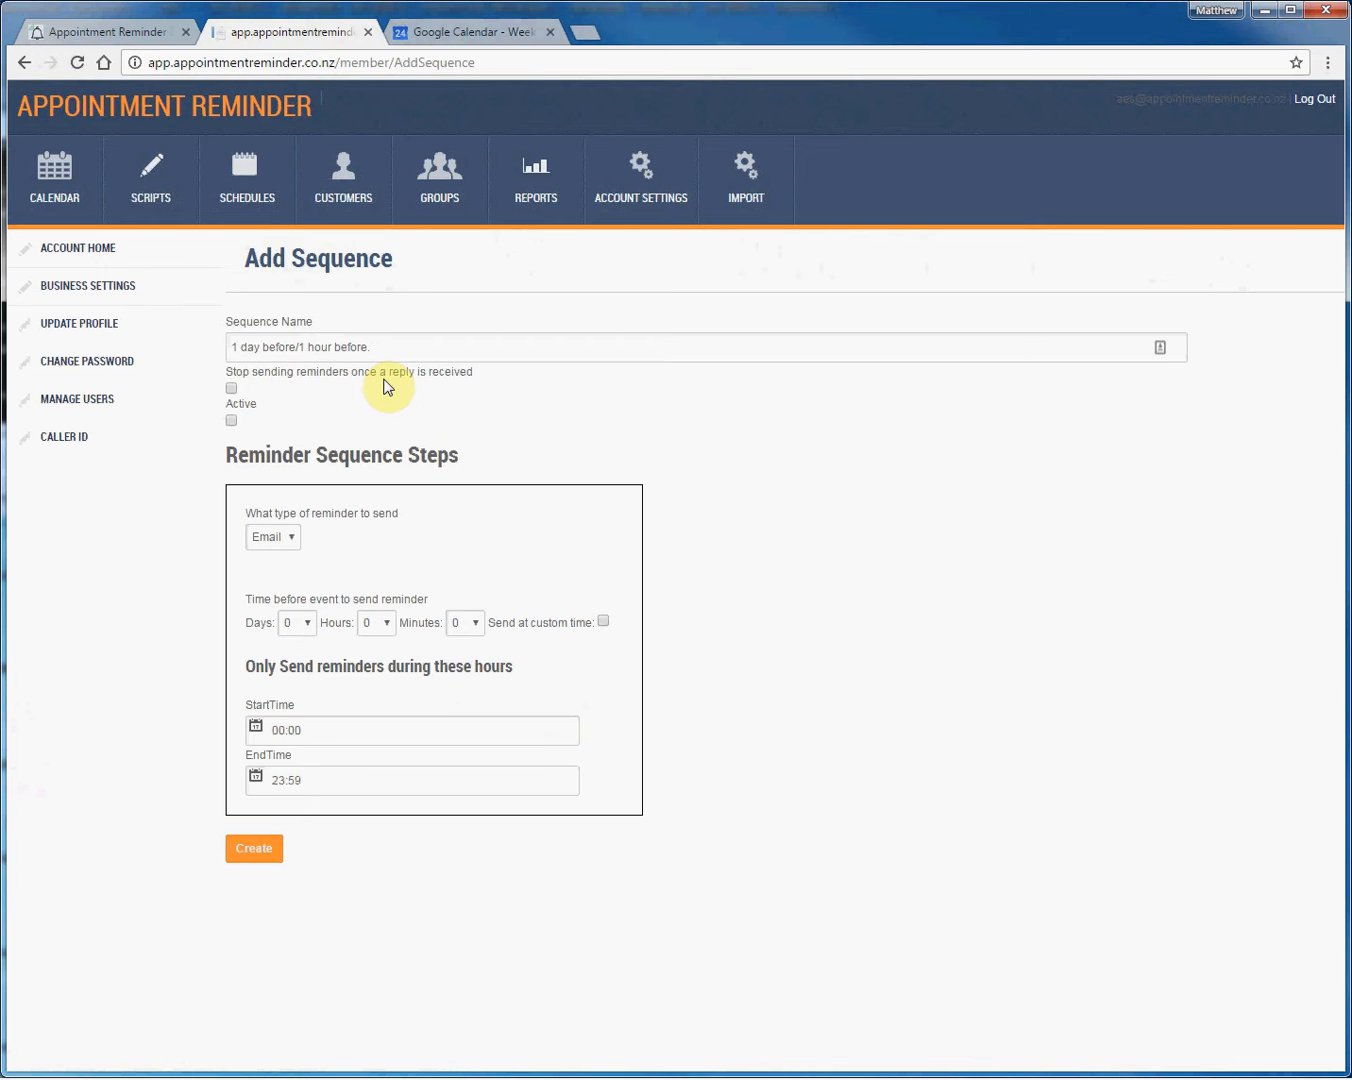
pyautogui.click(230, 387)
pyautogui.click(232, 420)
# Step: Set the first reminder to an SMS sent 1 day before the event and create the sequence
pyautogui.click(291, 538)
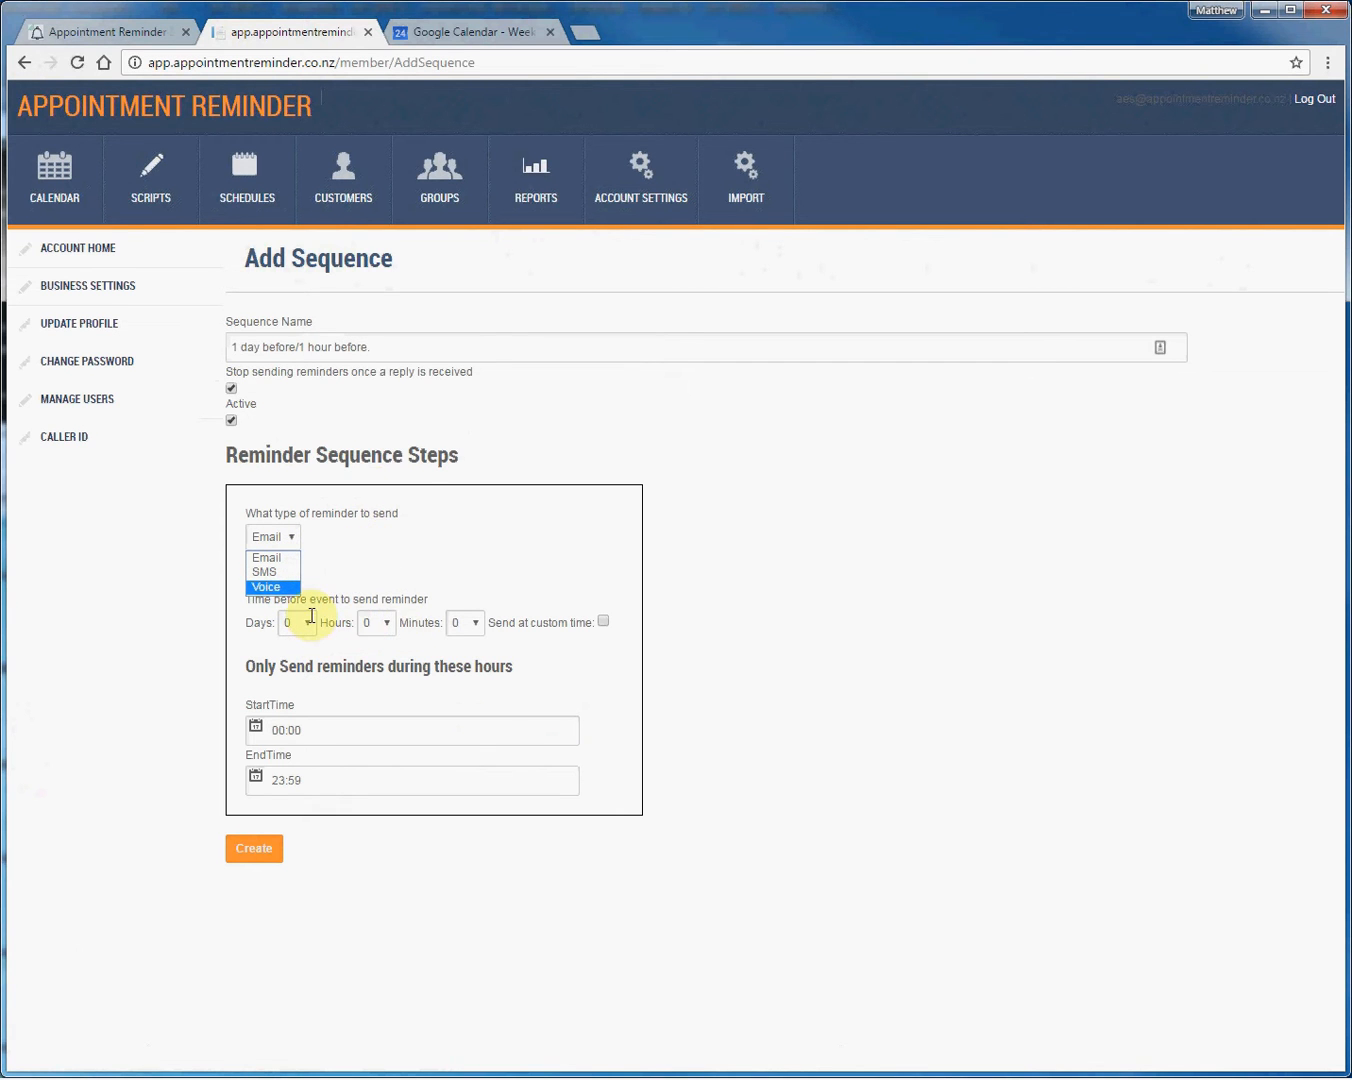
pyautogui.click(275, 579)
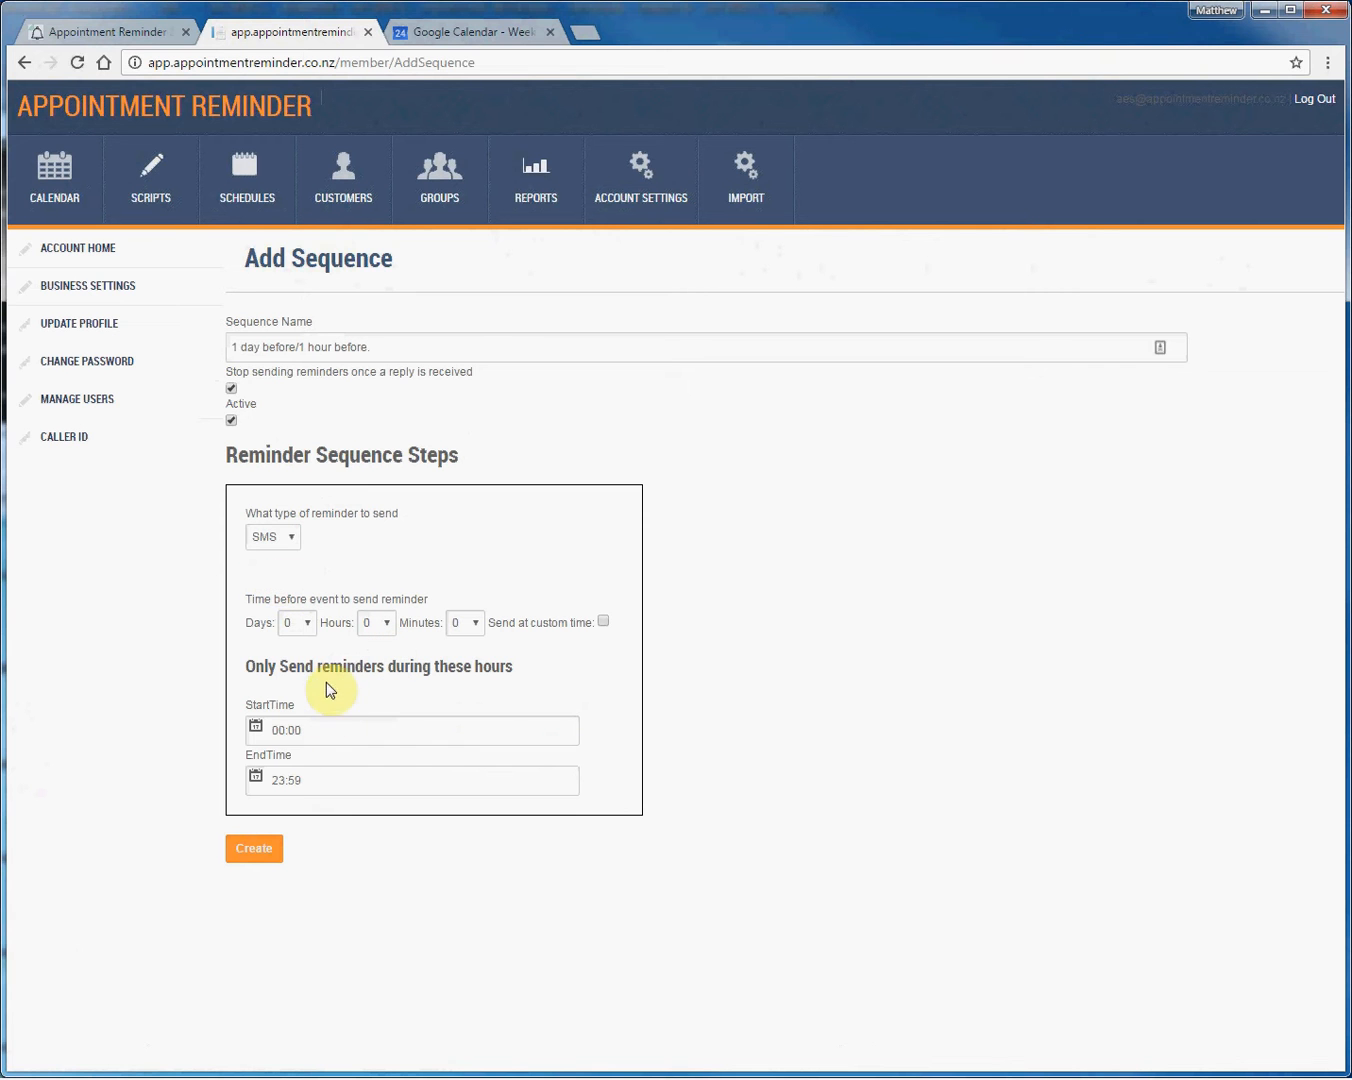
pyautogui.click(297, 625)
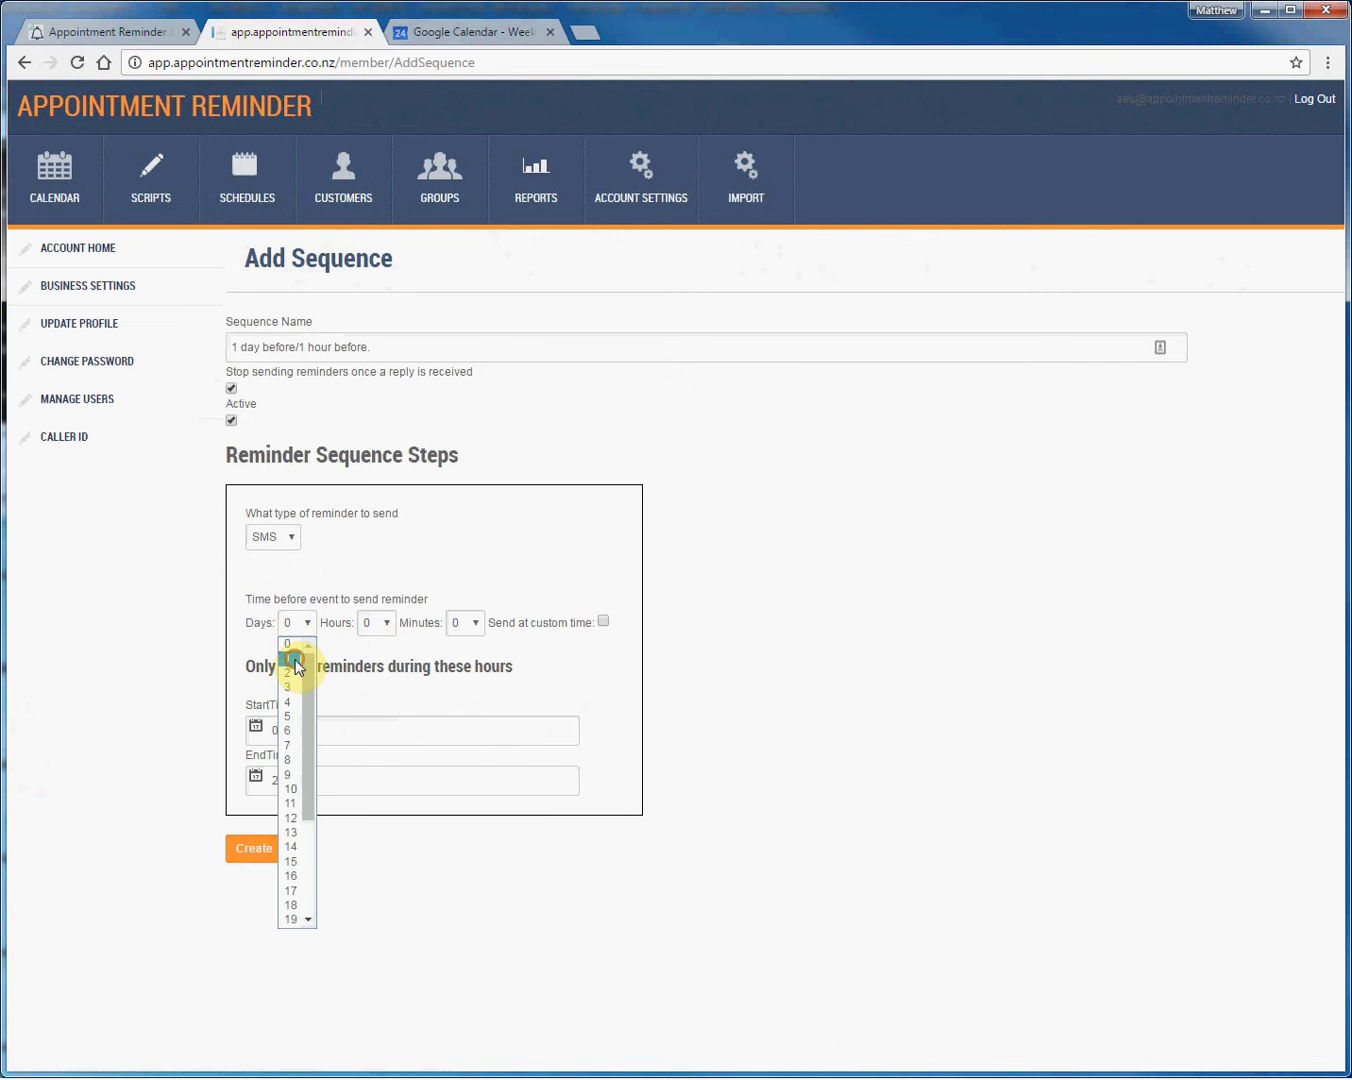
pyautogui.click(294, 662)
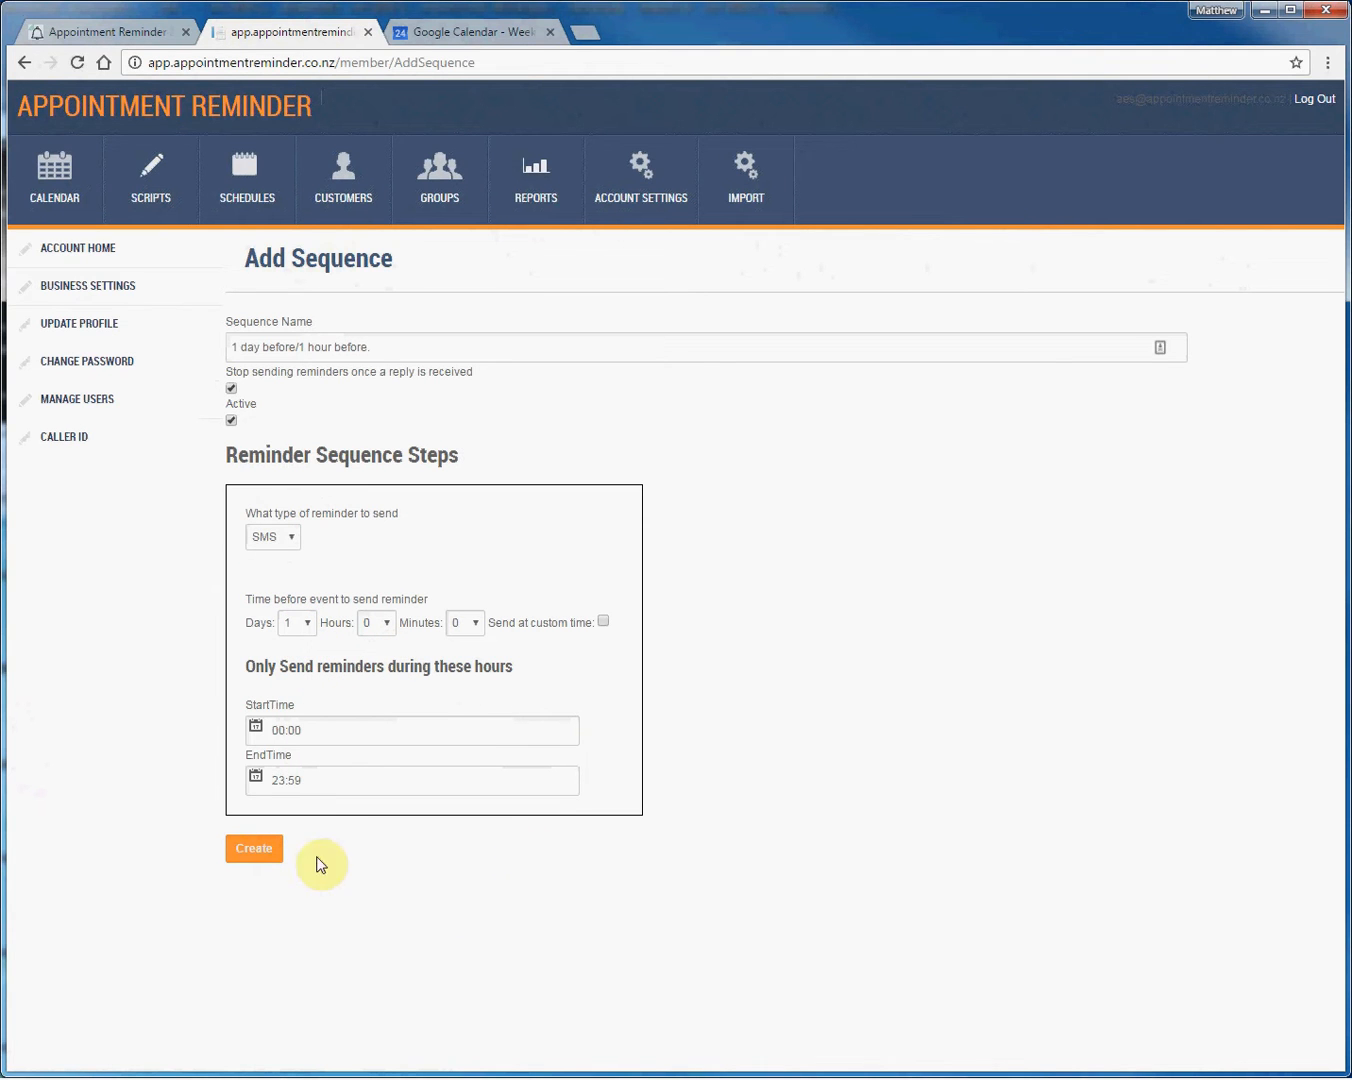
pyautogui.click(262, 850)
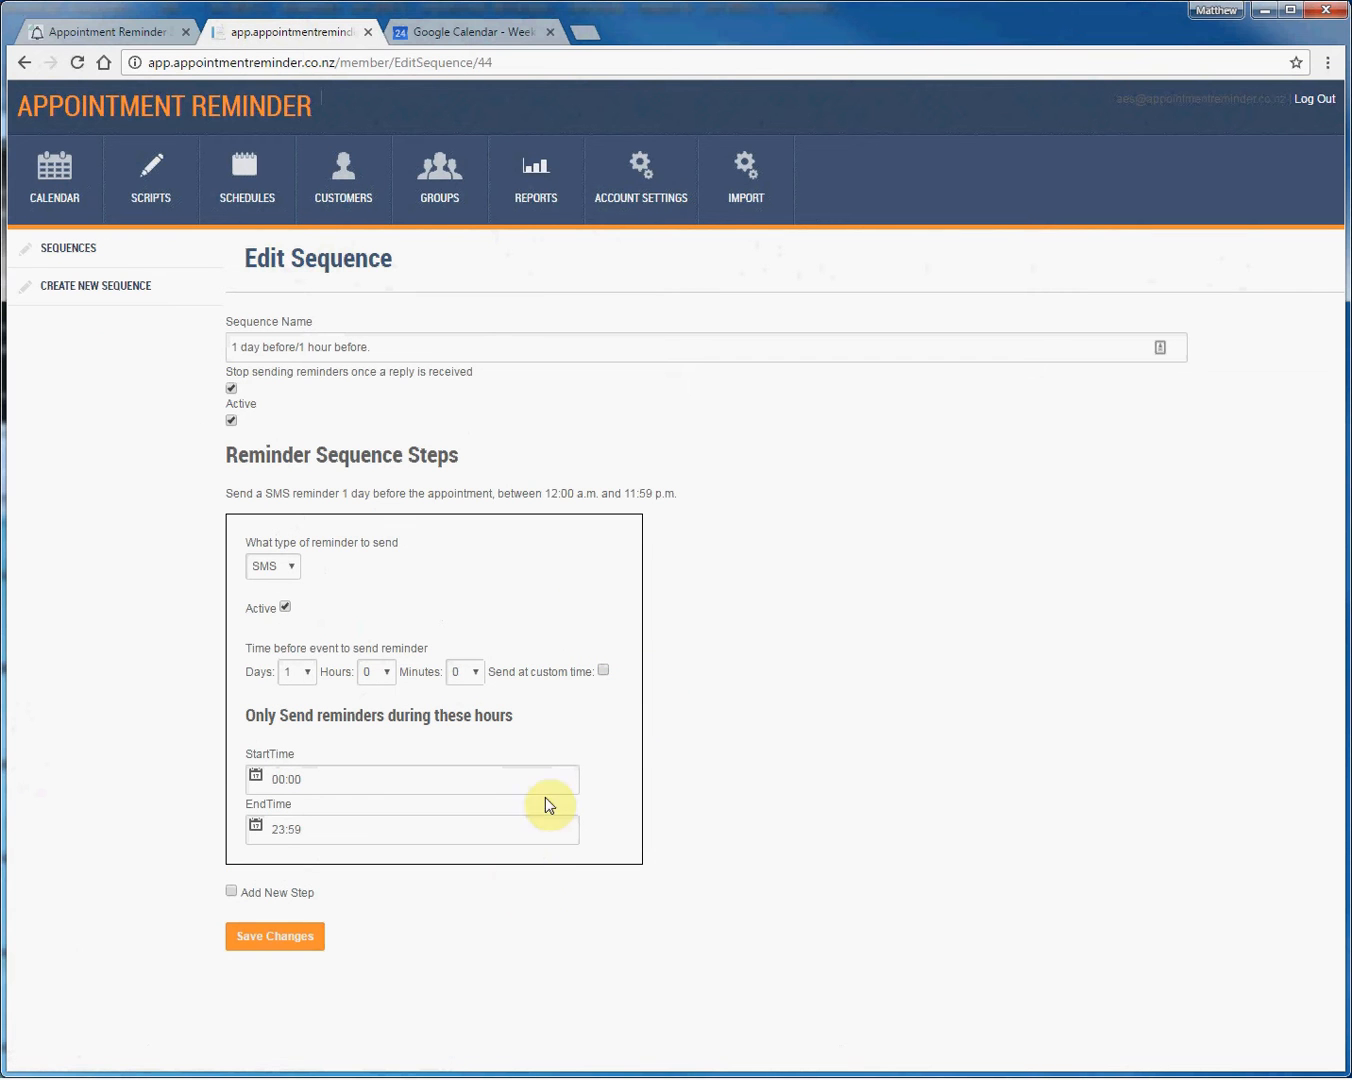
# Step: Add a second sequence step that sends an SMS 1 hour before the event and save the changes
pyautogui.click(278, 898)
pyautogui.scroll(-3, 431, 830)
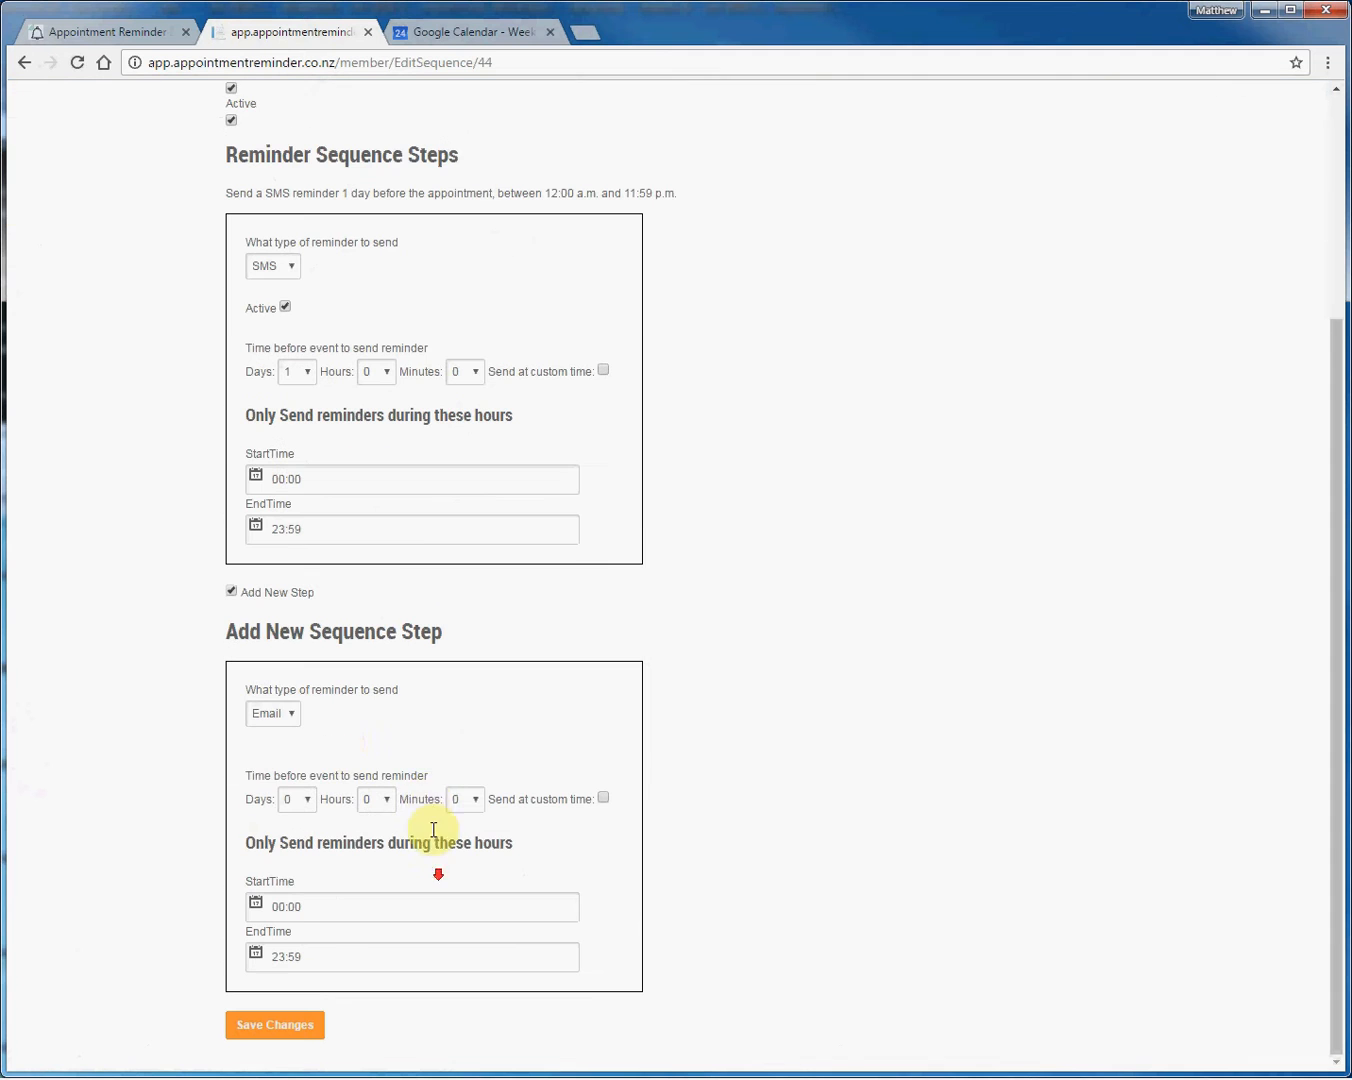
pyautogui.click(285, 717)
pyautogui.click(268, 748)
pyautogui.click(377, 799)
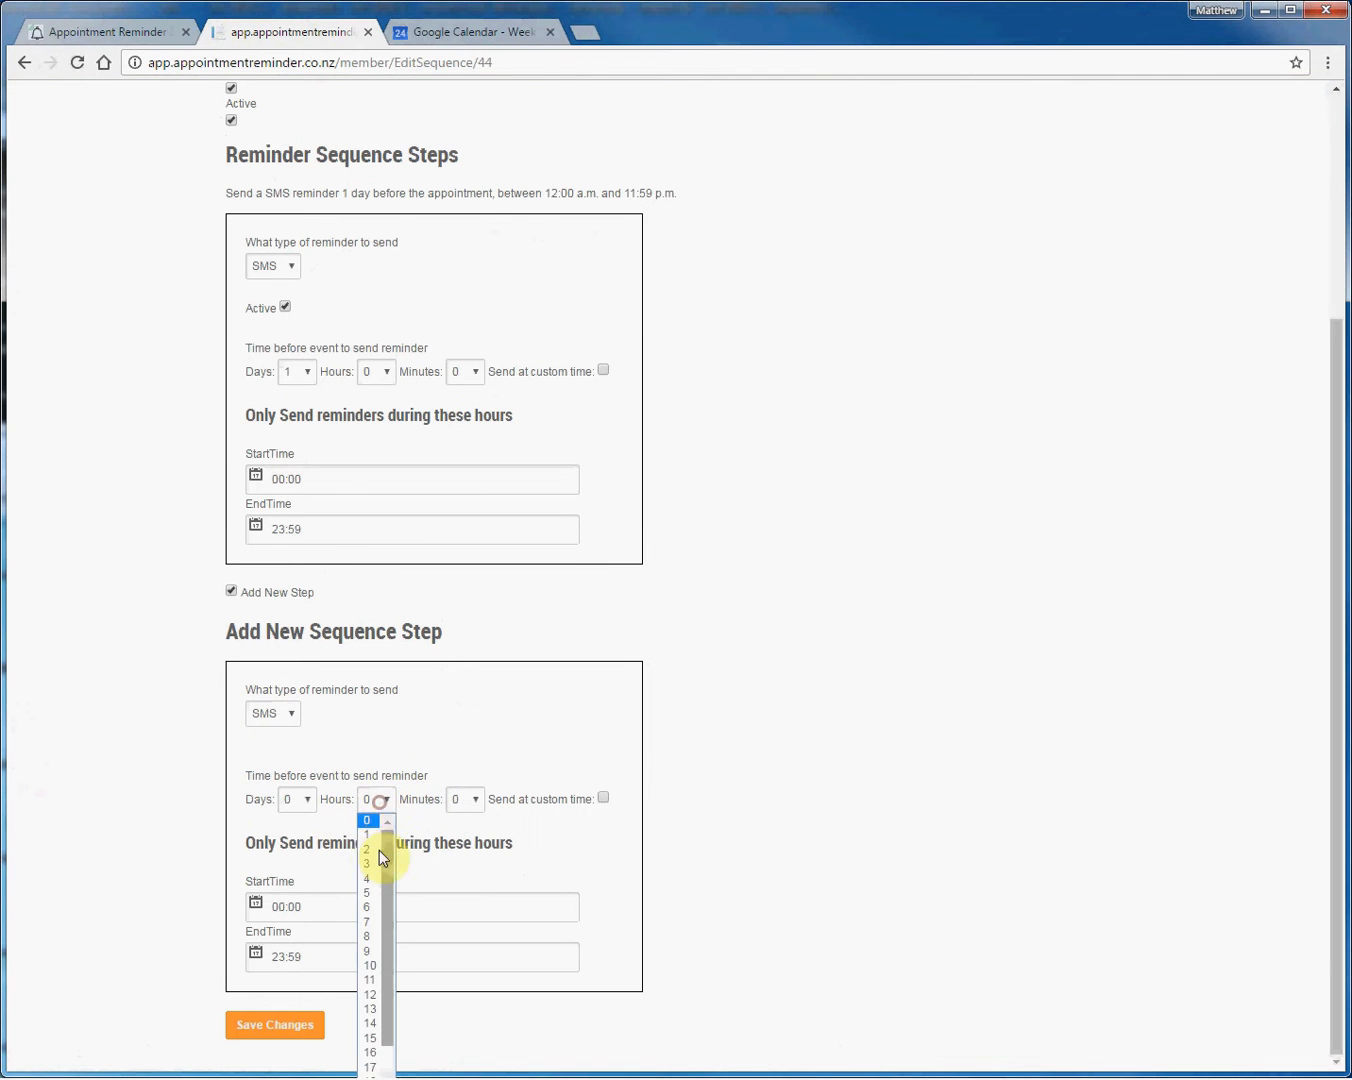
pyautogui.click(368, 835)
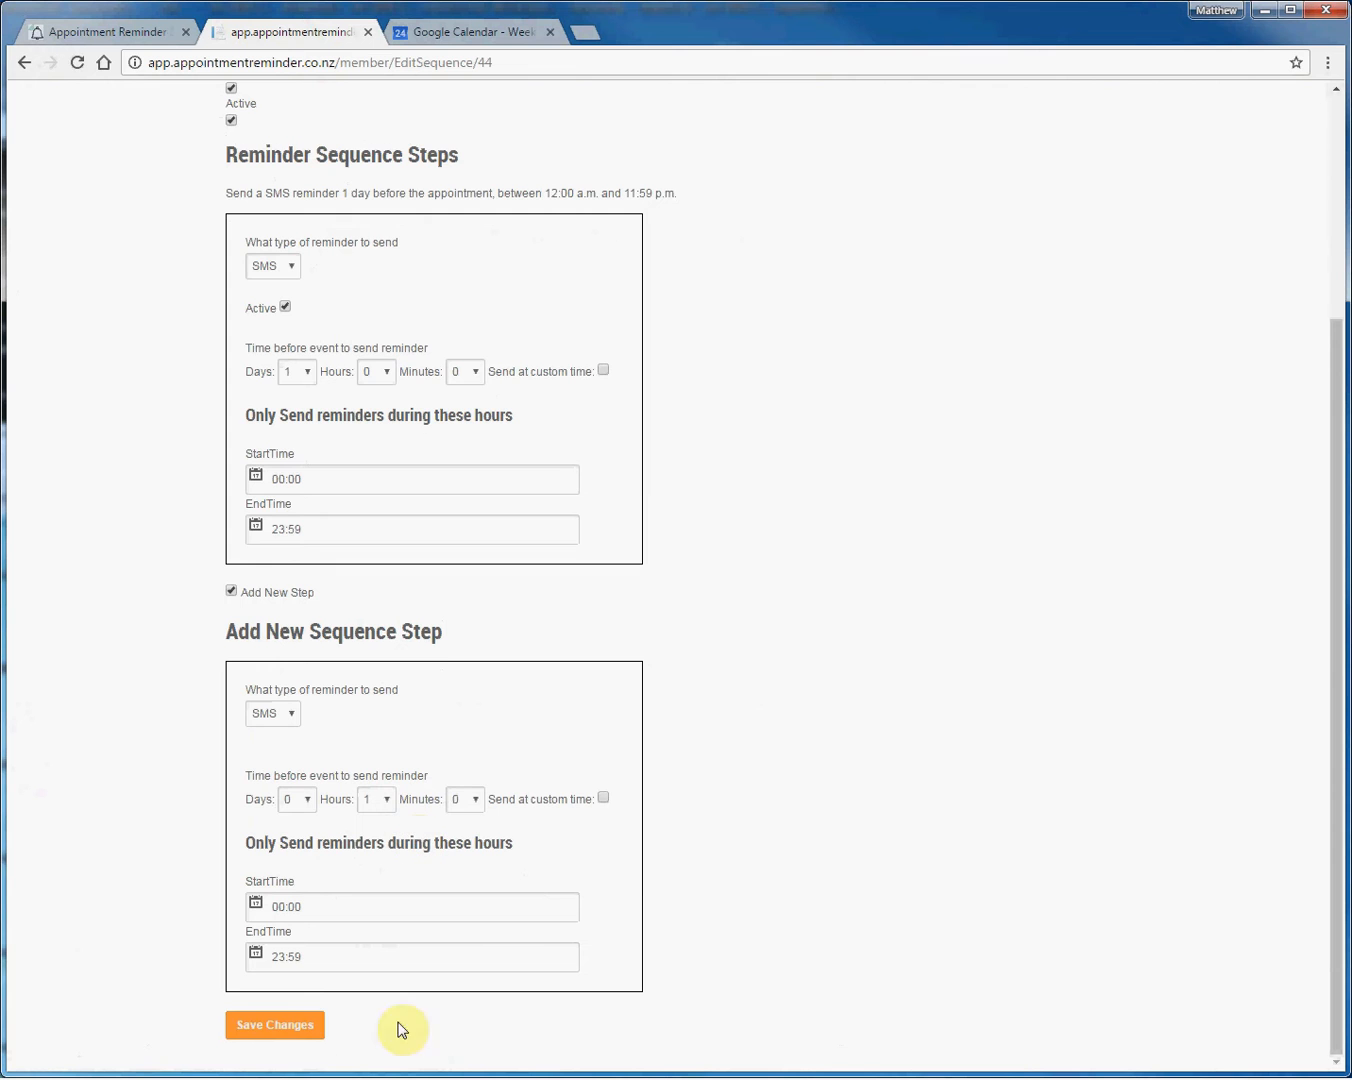
pyautogui.click(292, 1026)
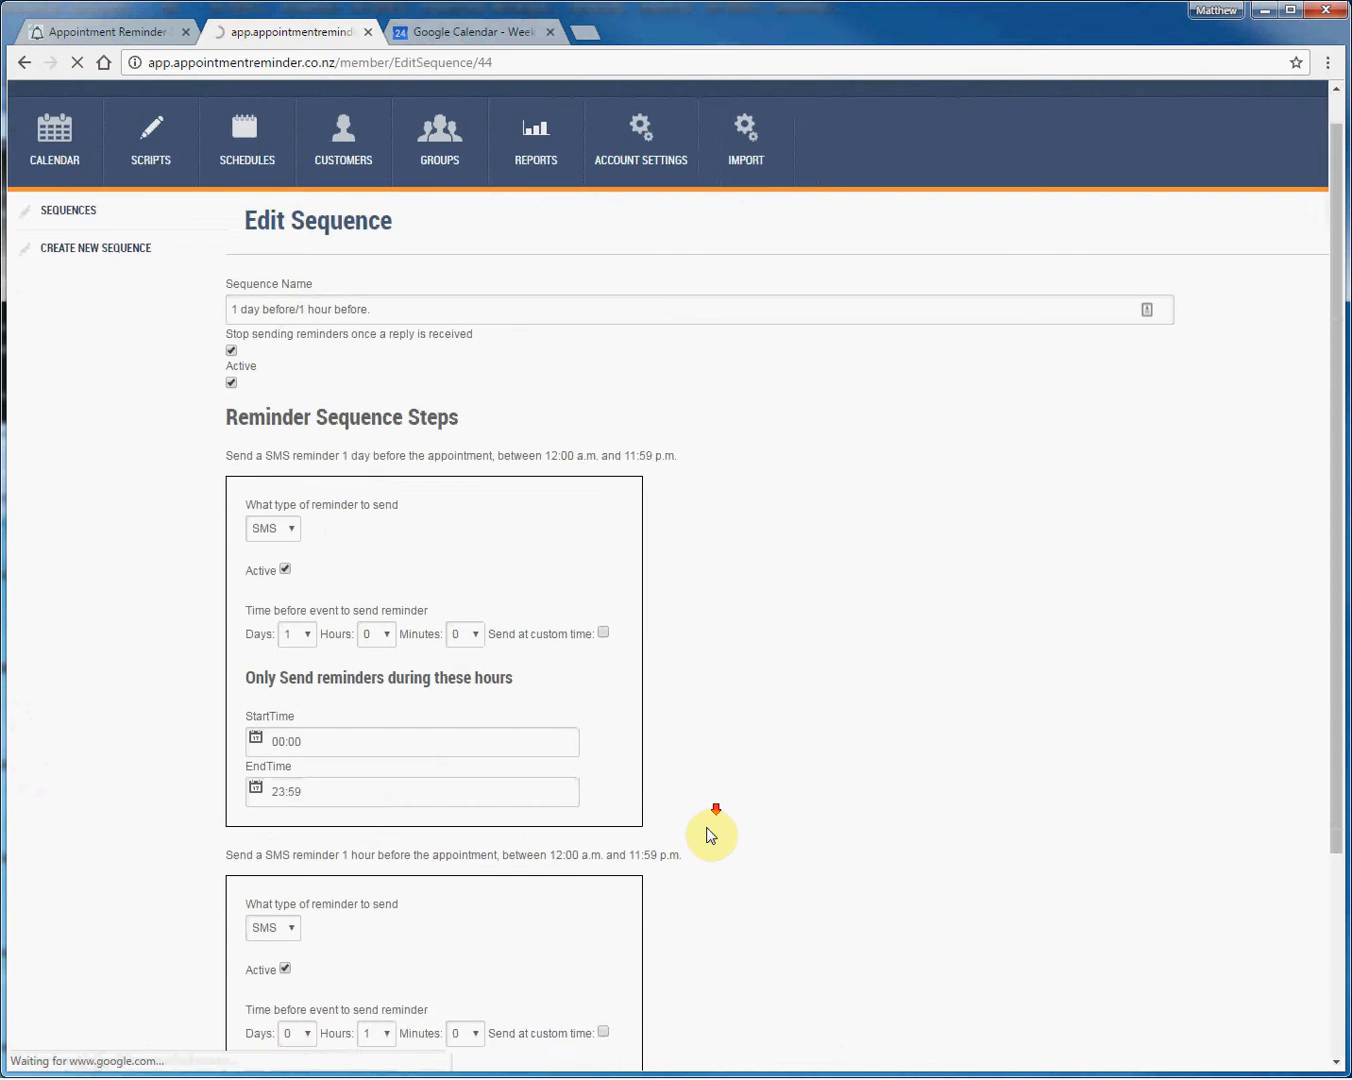
# Step: Try out a third sequence step that sends an email at a custom time, 1 day before at 13:00
pyautogui.scroll(-3, 709, 834)
pyautogui.click(274, 983)
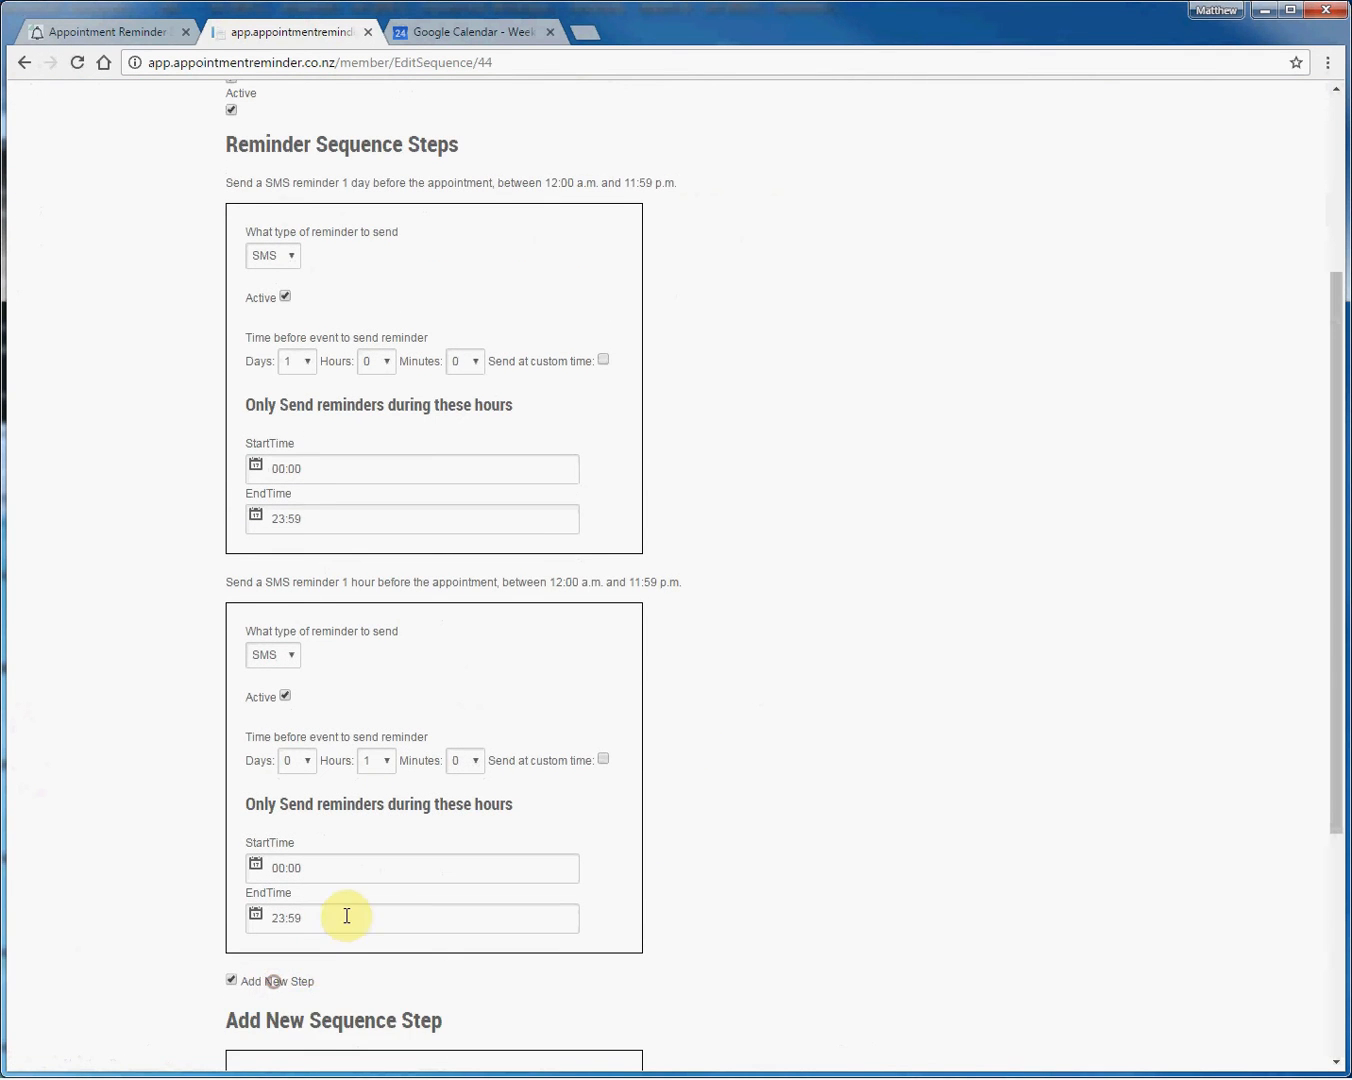
pyautogui.scroll(-3, 350, 911)
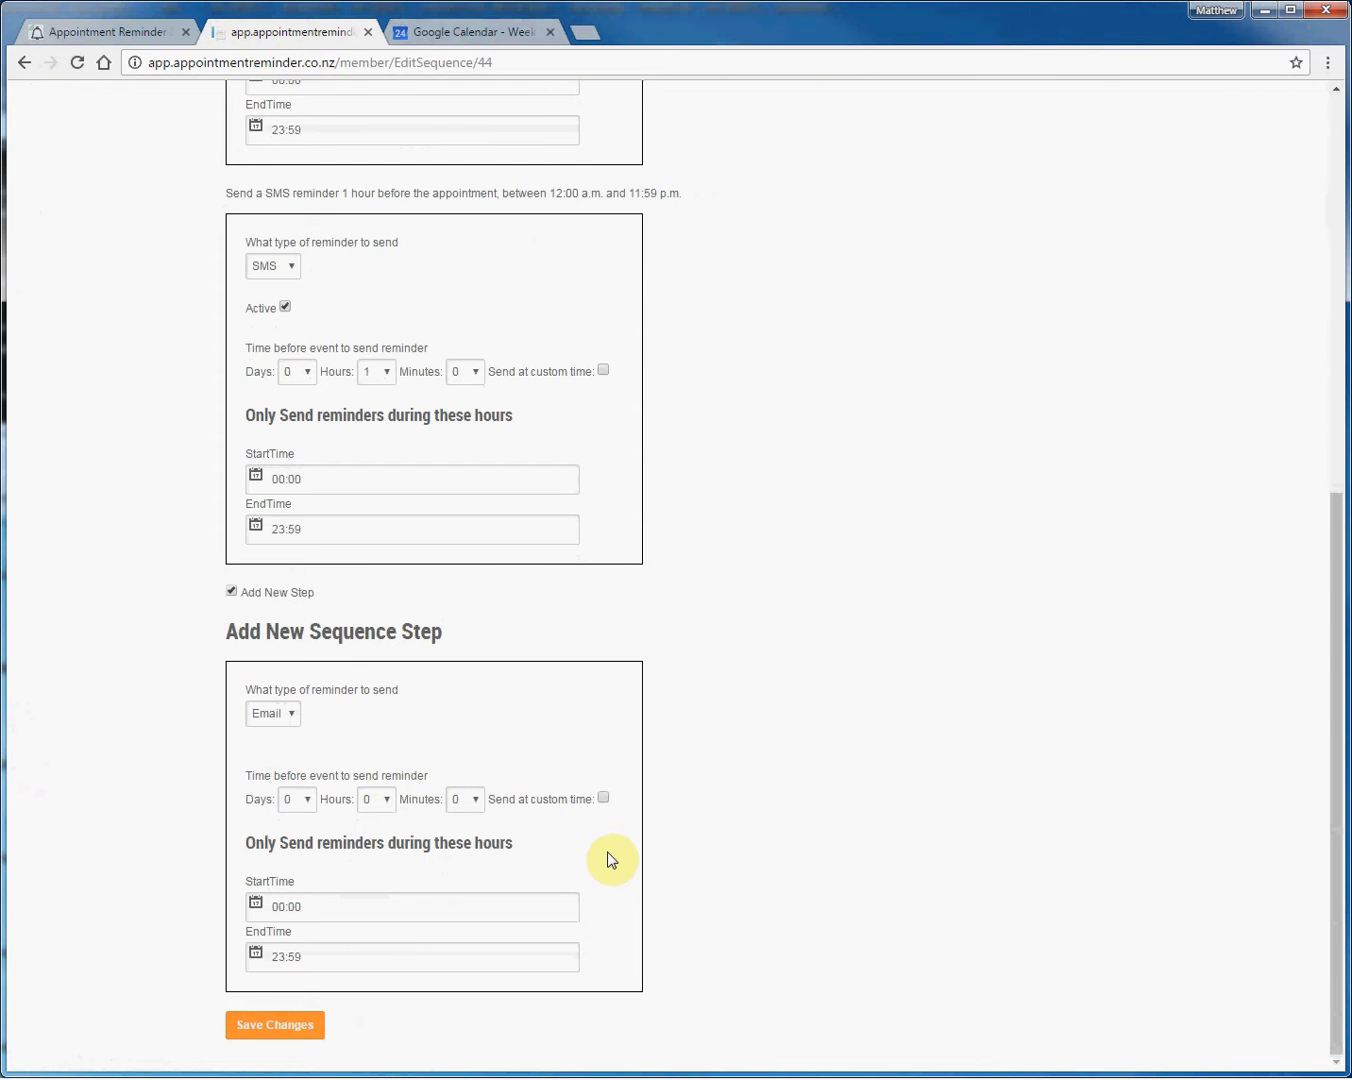
pyautogui.click(603, 801)
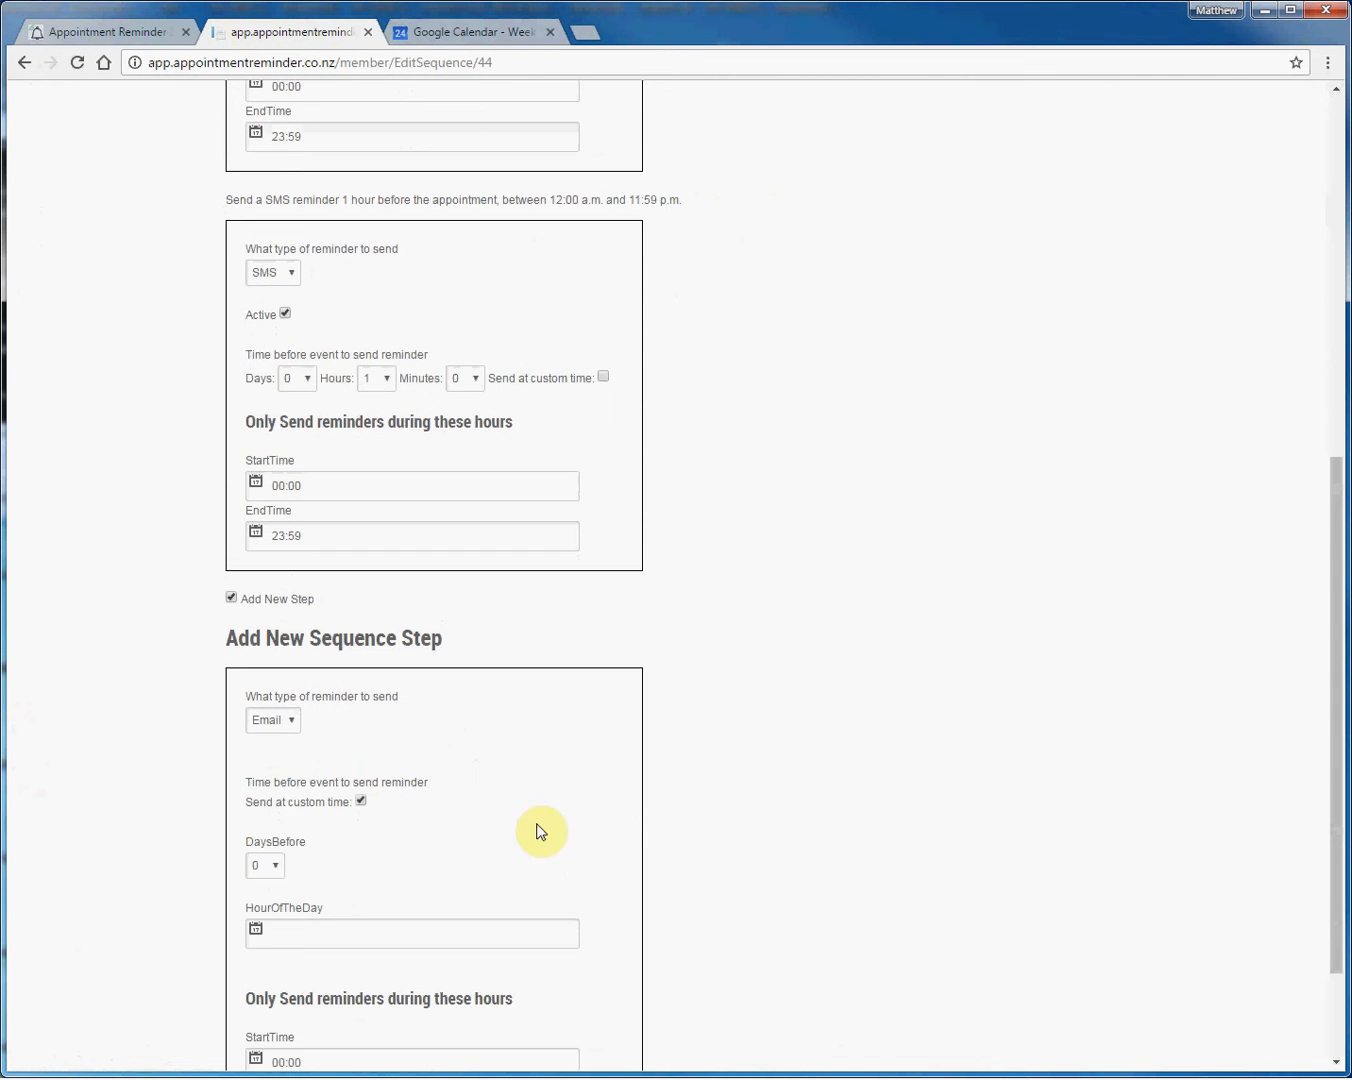
pyautogui.scroll(-2, 480, 826)
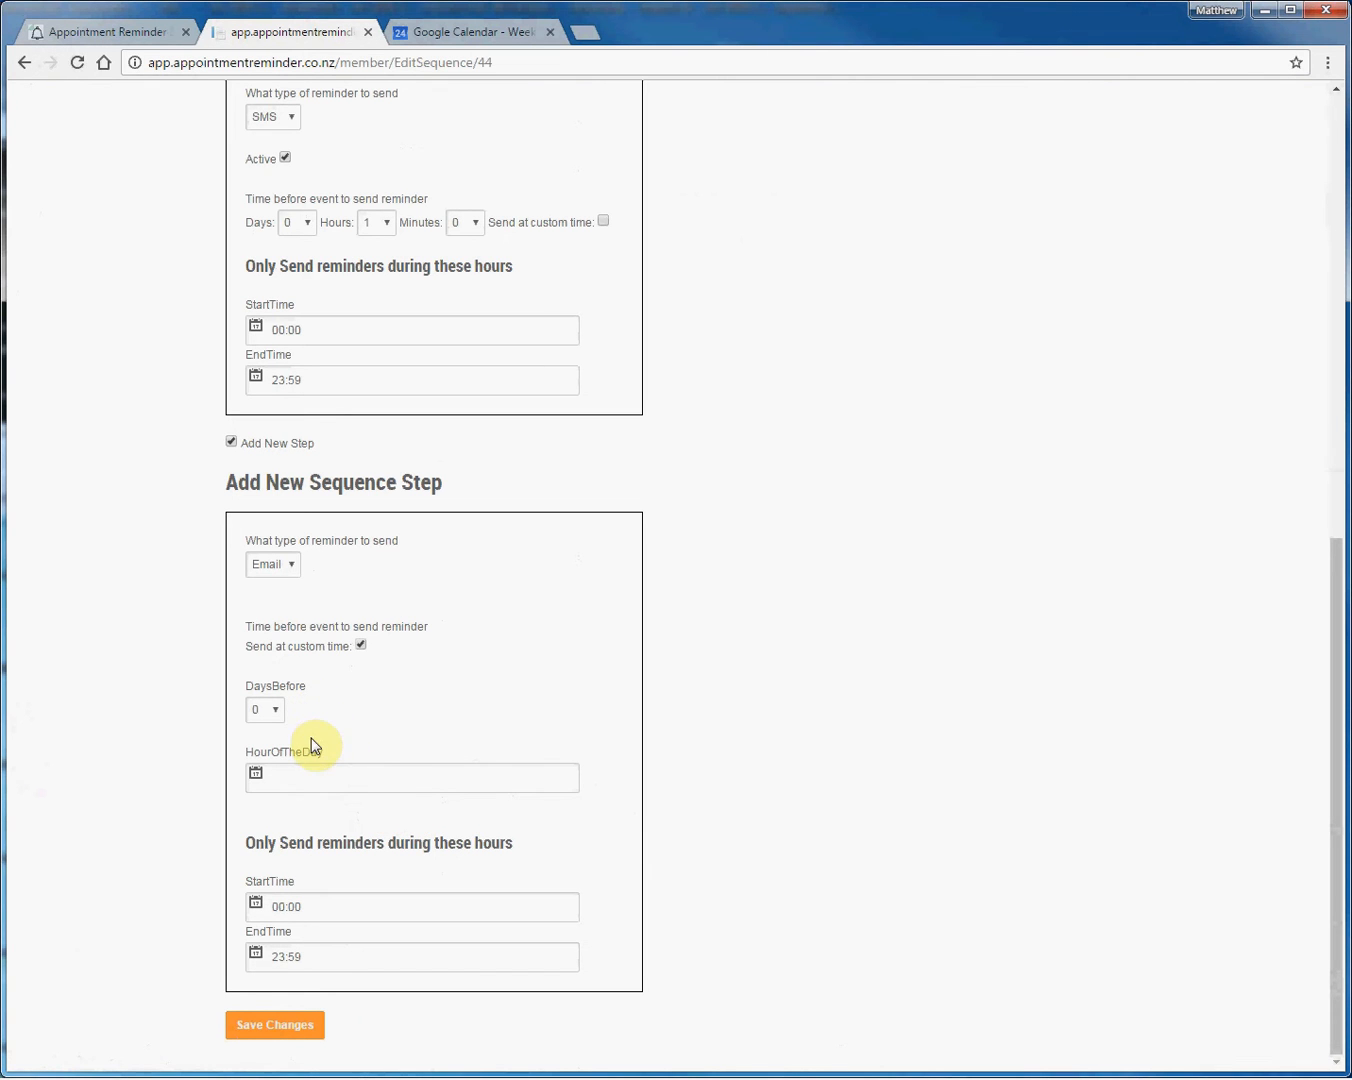
pyautogui.click(266, 710)
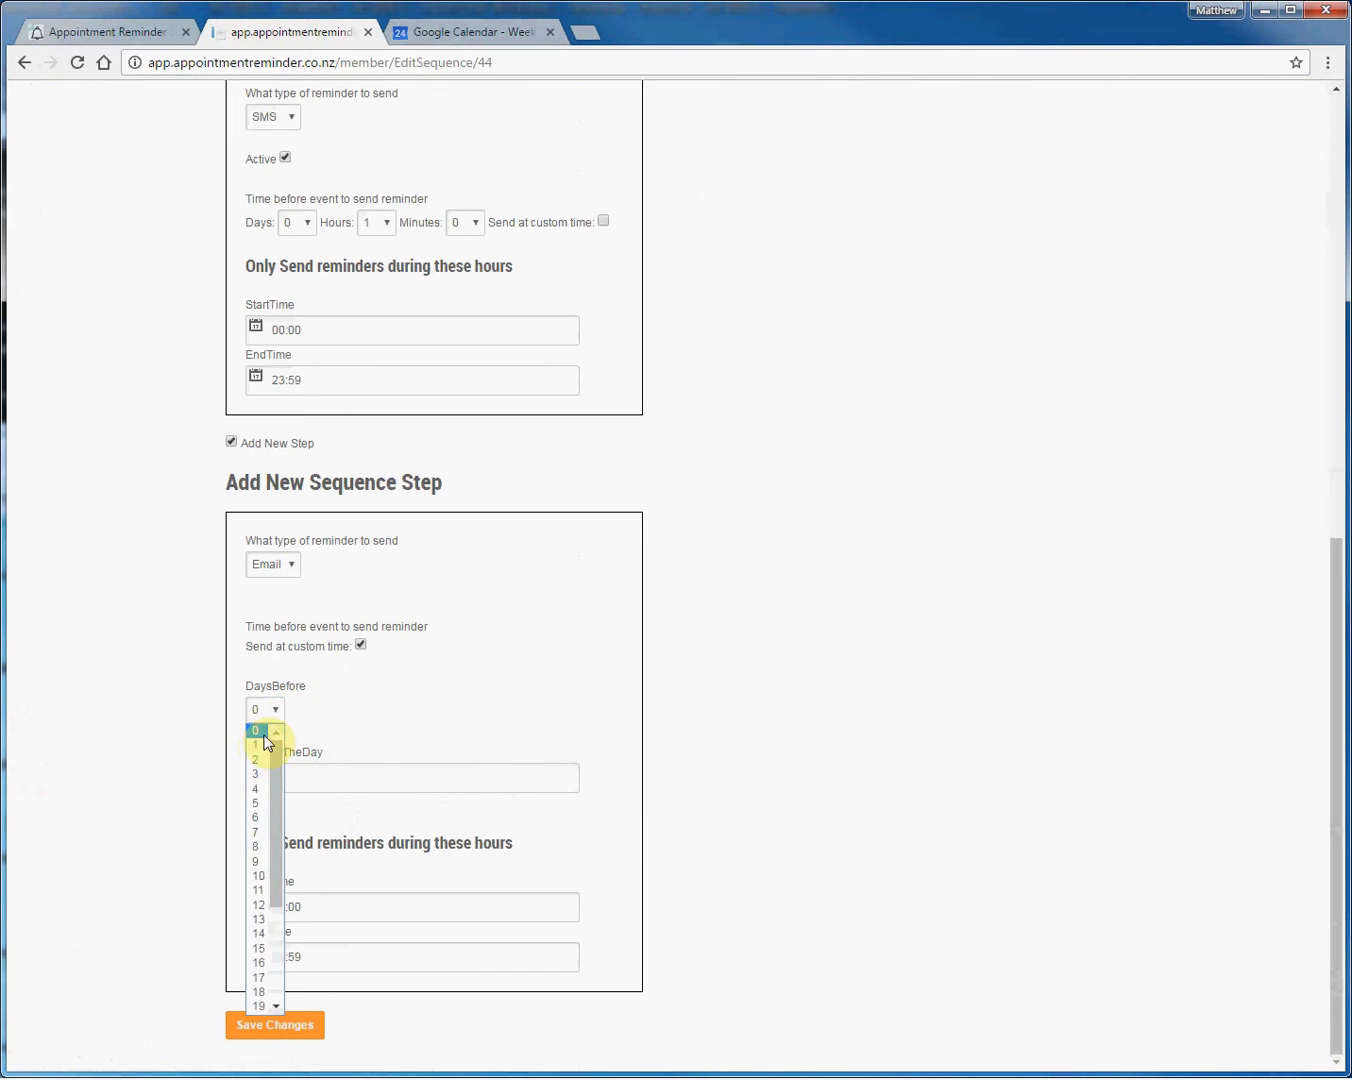
pyautogui.click(262, 742)
pyautogui.click(298, 776)
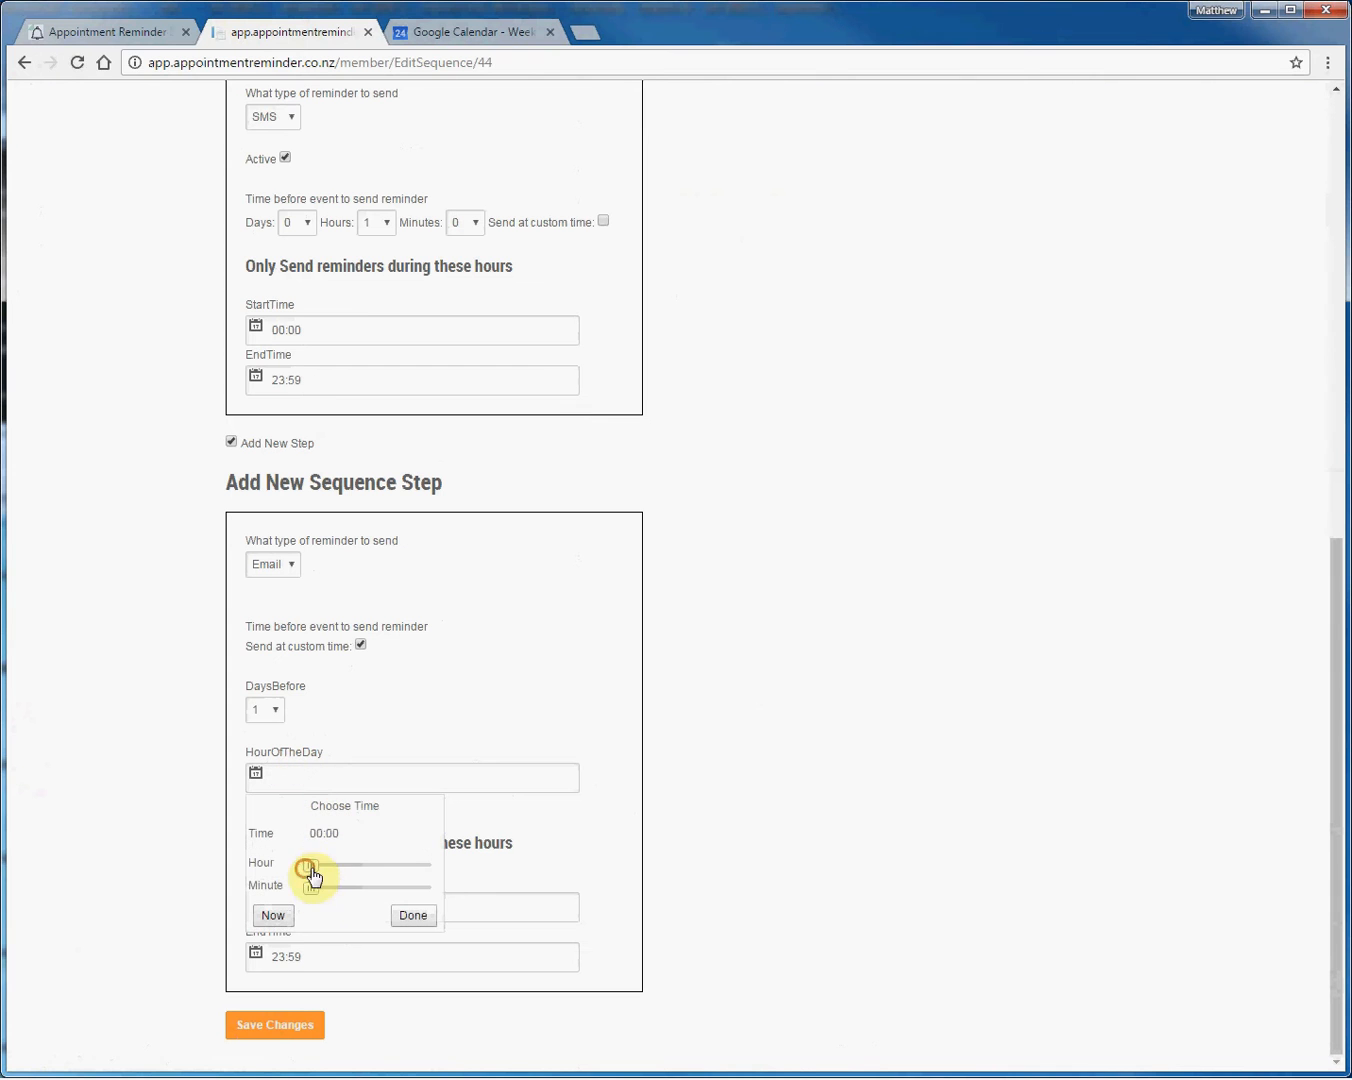
pyautogui.moveTo(313, 867); pyautogui.dragTo(377, 874)
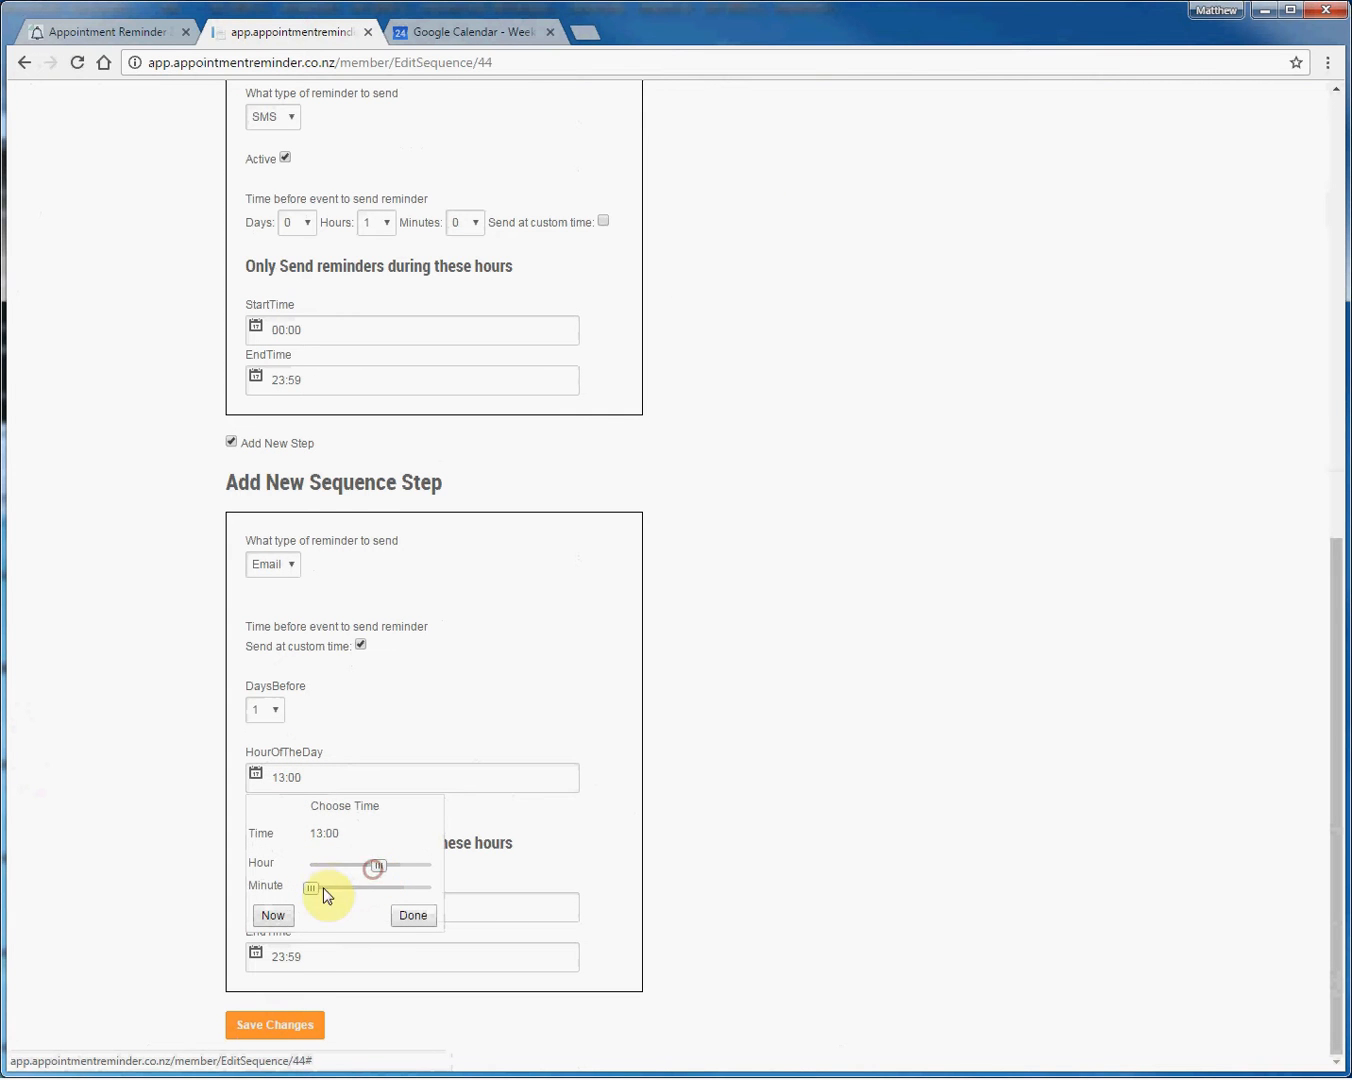
pyautogui.click(421, 916)
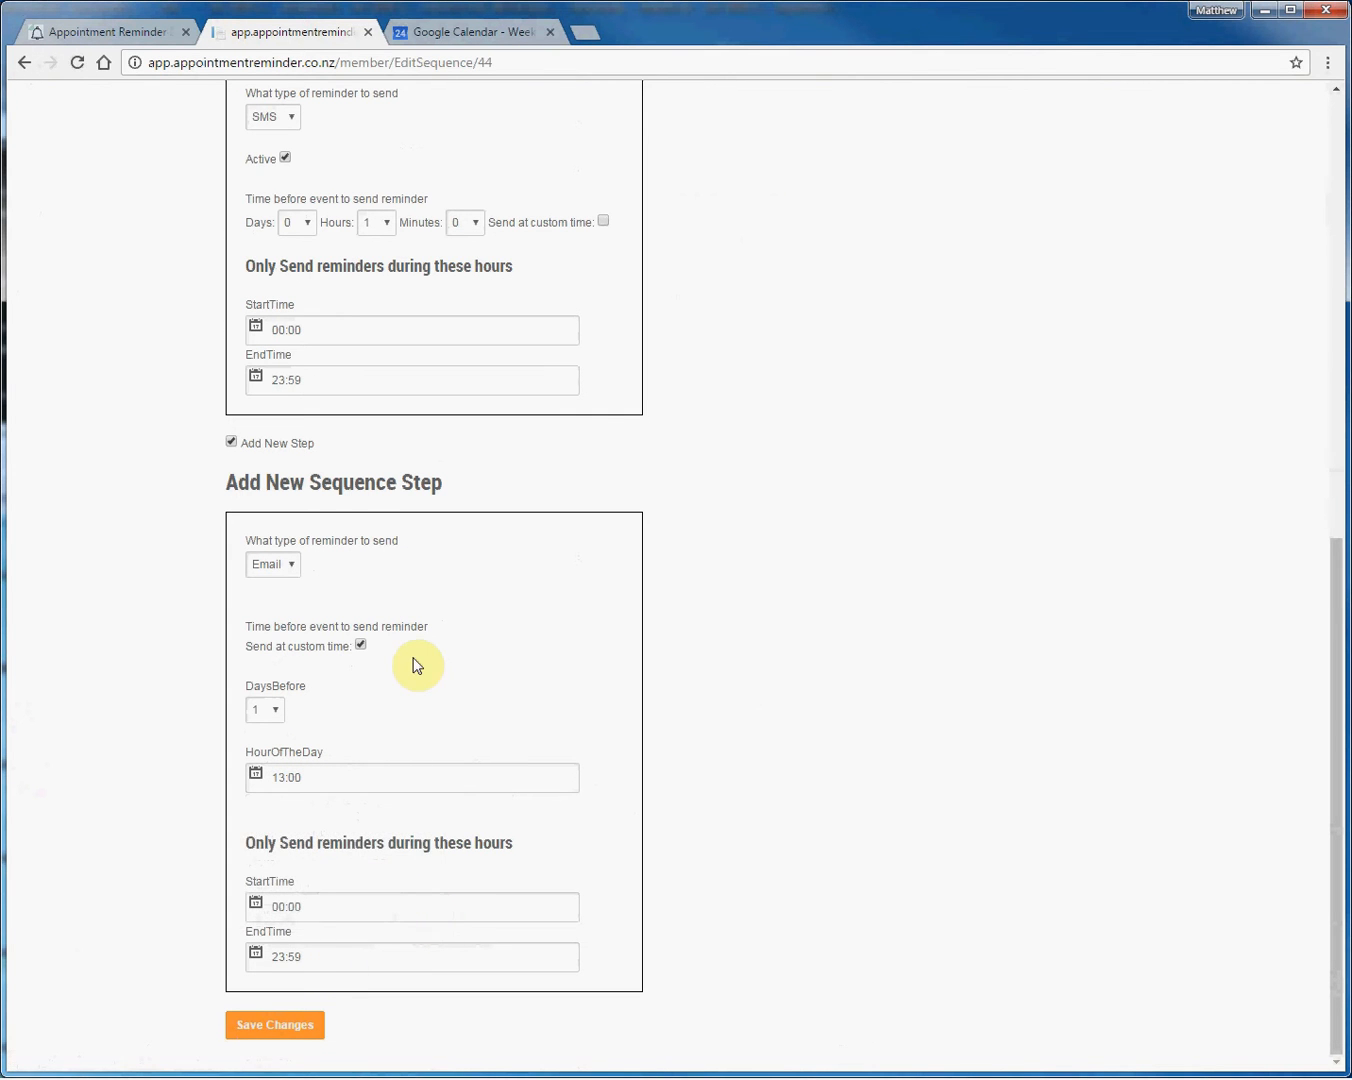
# Step: Return to the sequences list without saving and reopen the "1 day before/1 hour before." sequence to review its reminder steps
pyautogui.scroll(10, 655, 715)
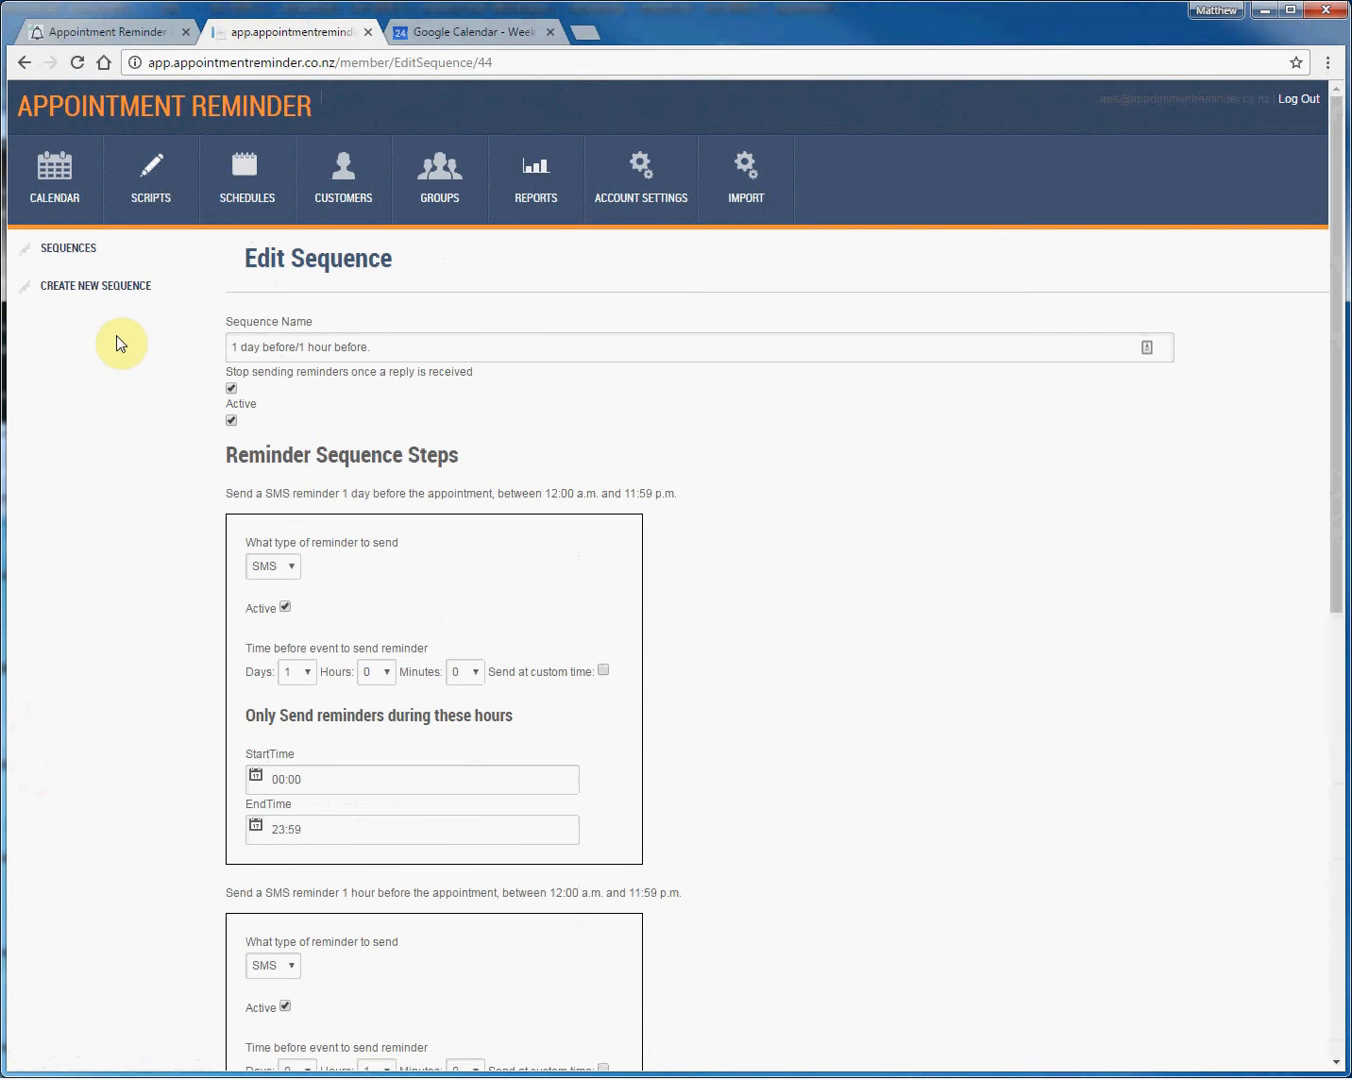
pyautogui.click(145, 258)
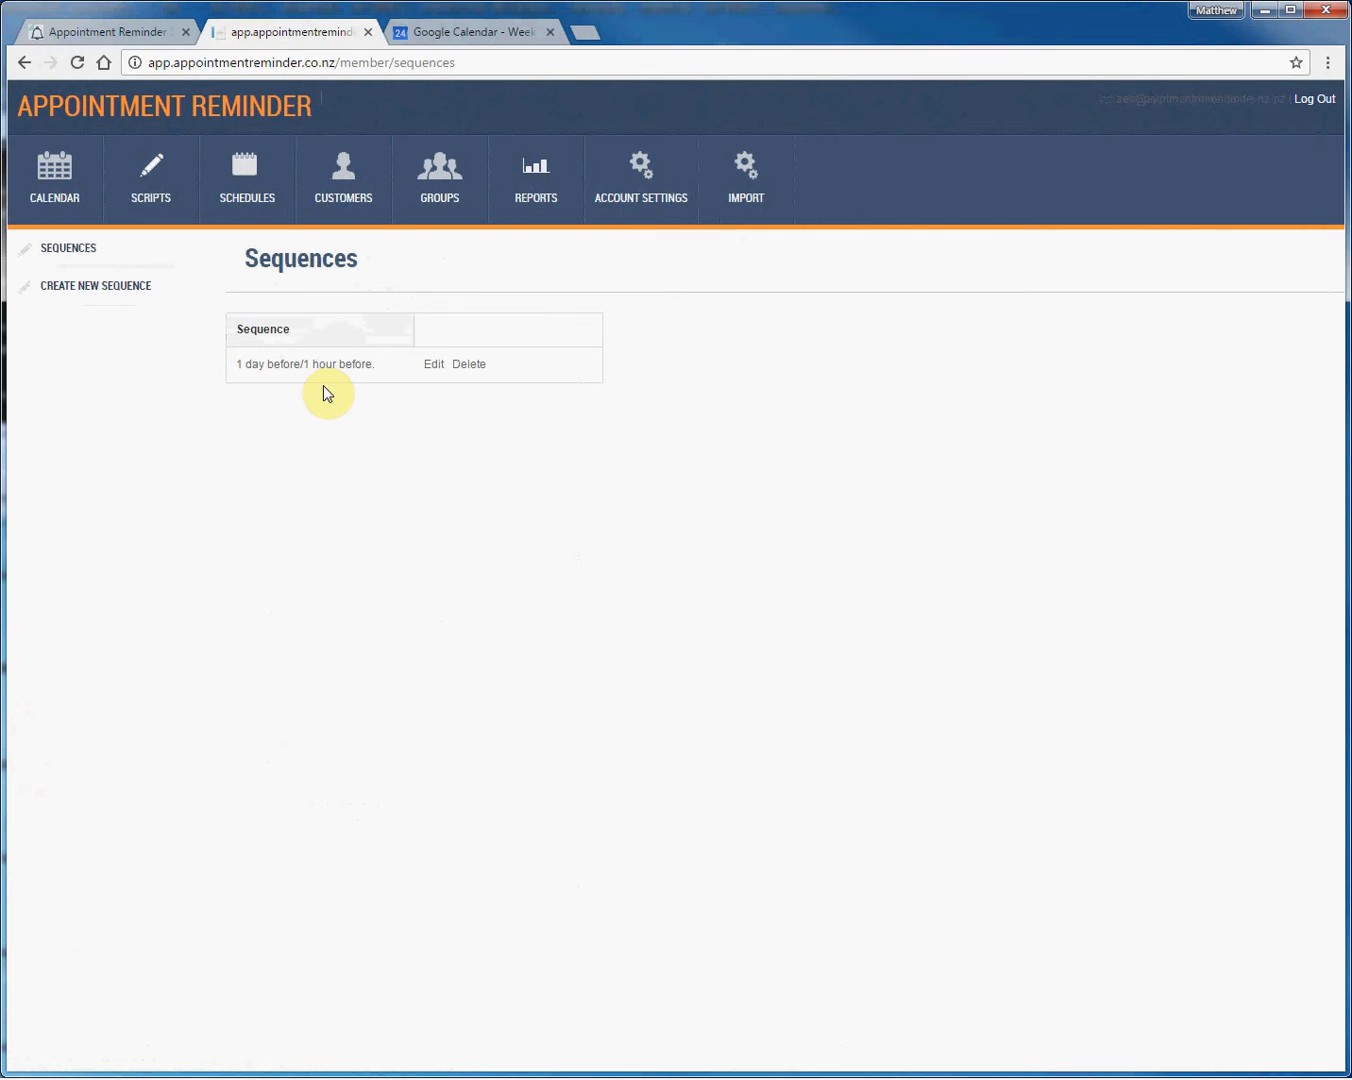
pyautogui.click(436, 367)
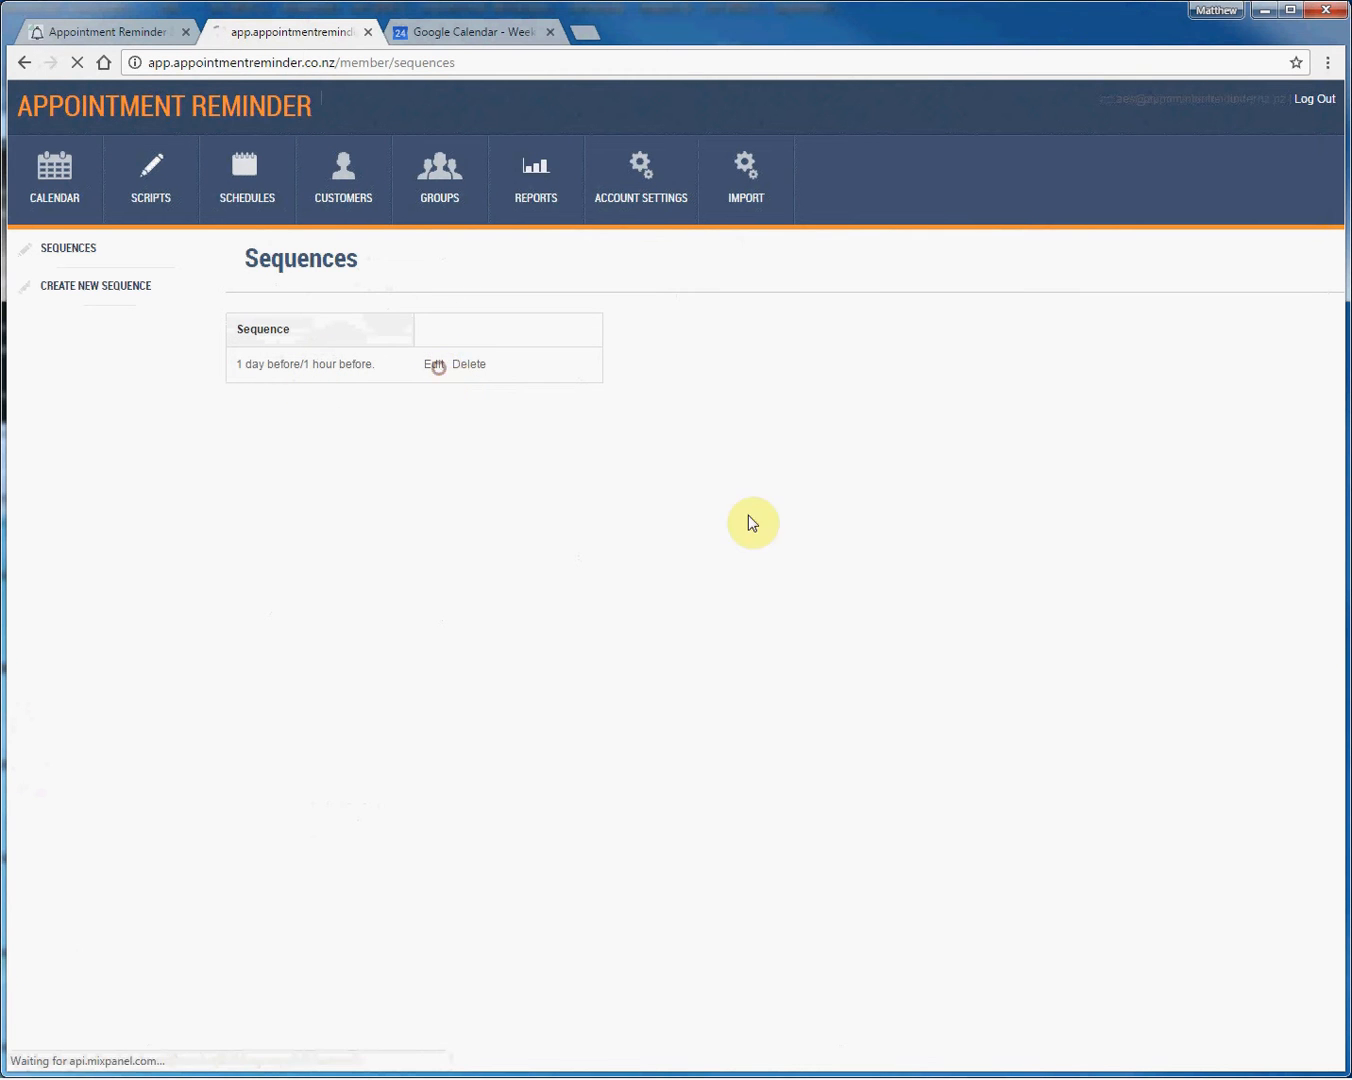
pyautogui.scroll(-1, 735, 511)
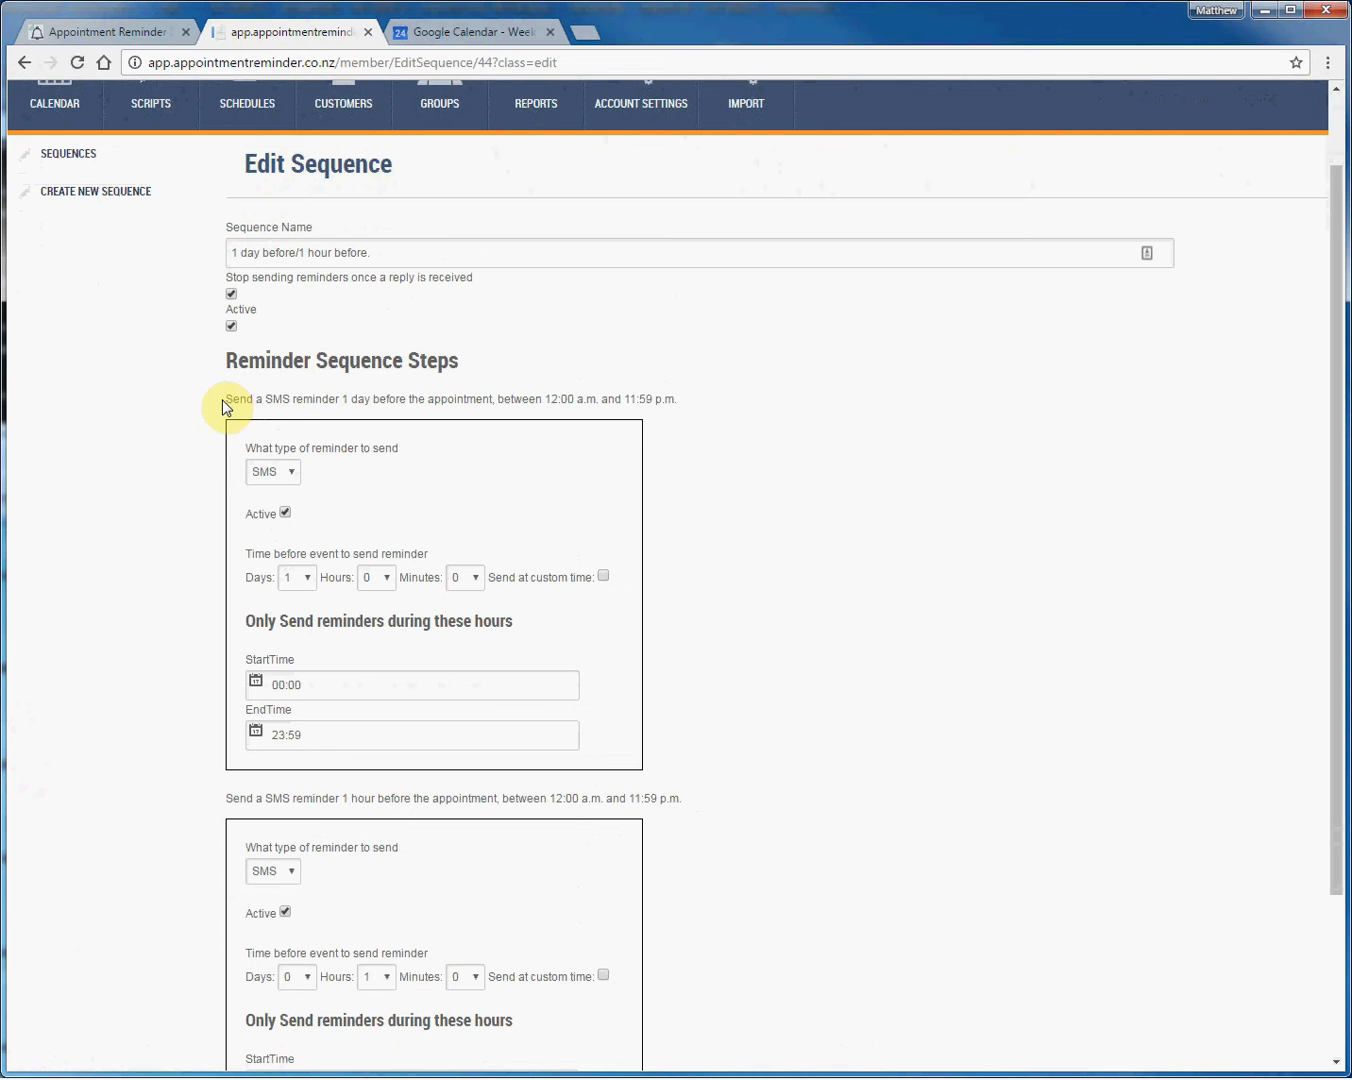
pyautogui.moveTo(226, 402); pyautogui.dragTo(677, 399)
pyautogui.click(677, 399)
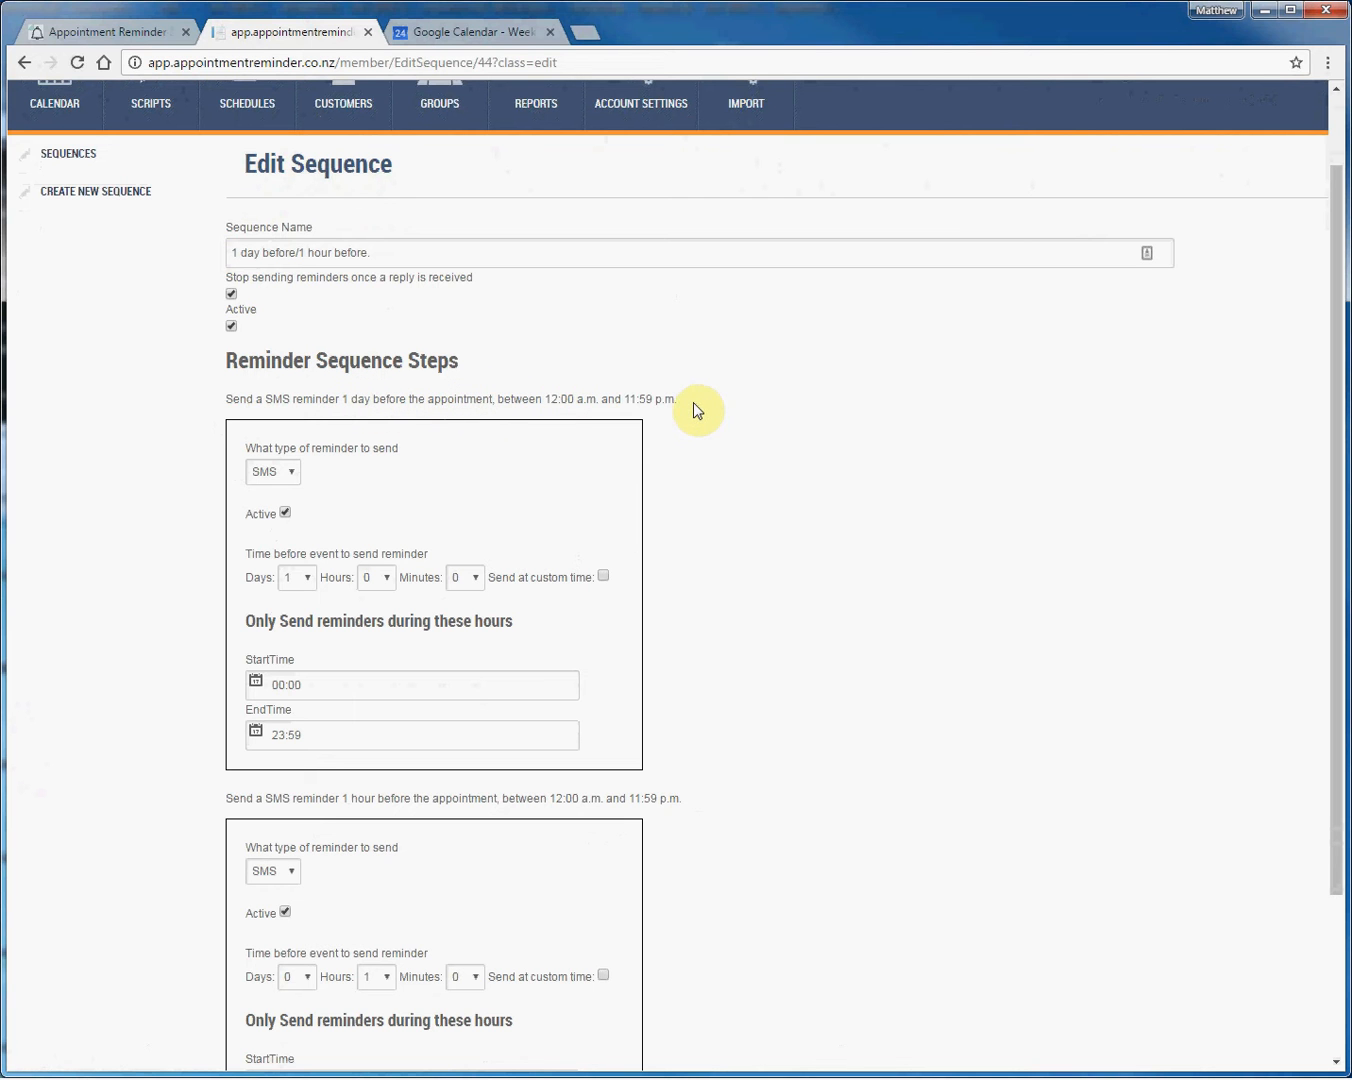
pyautogui.scroll(-2, 760, 444)
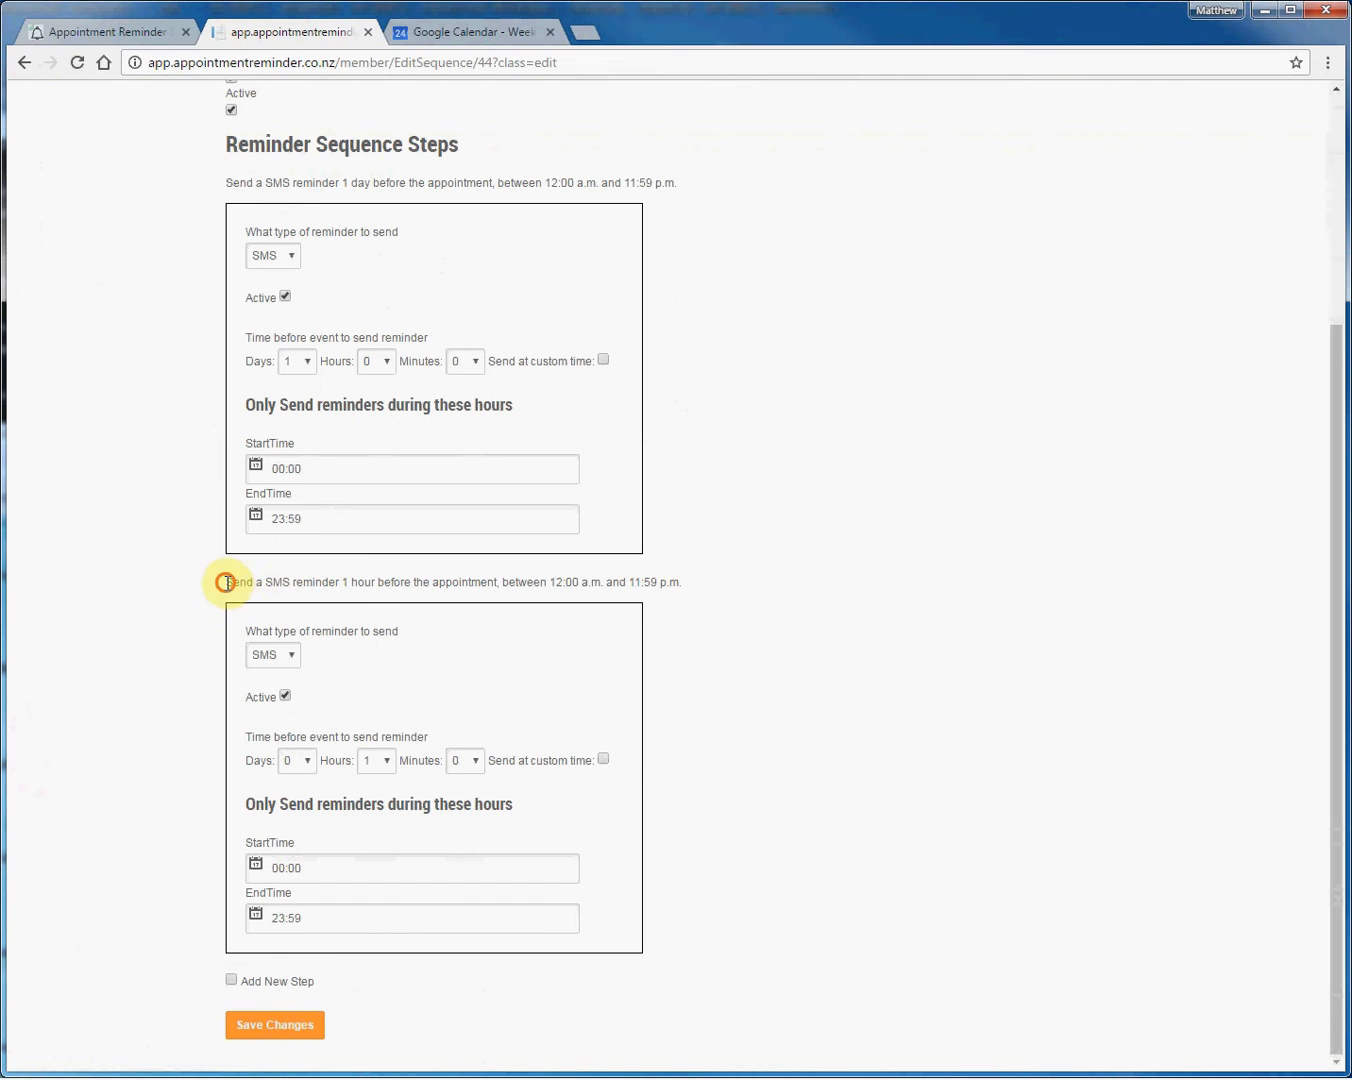
pyautogui.moveTo(225, 582); pyautogui.dragTo(503, 583)
pyautogui.click(855, 635)
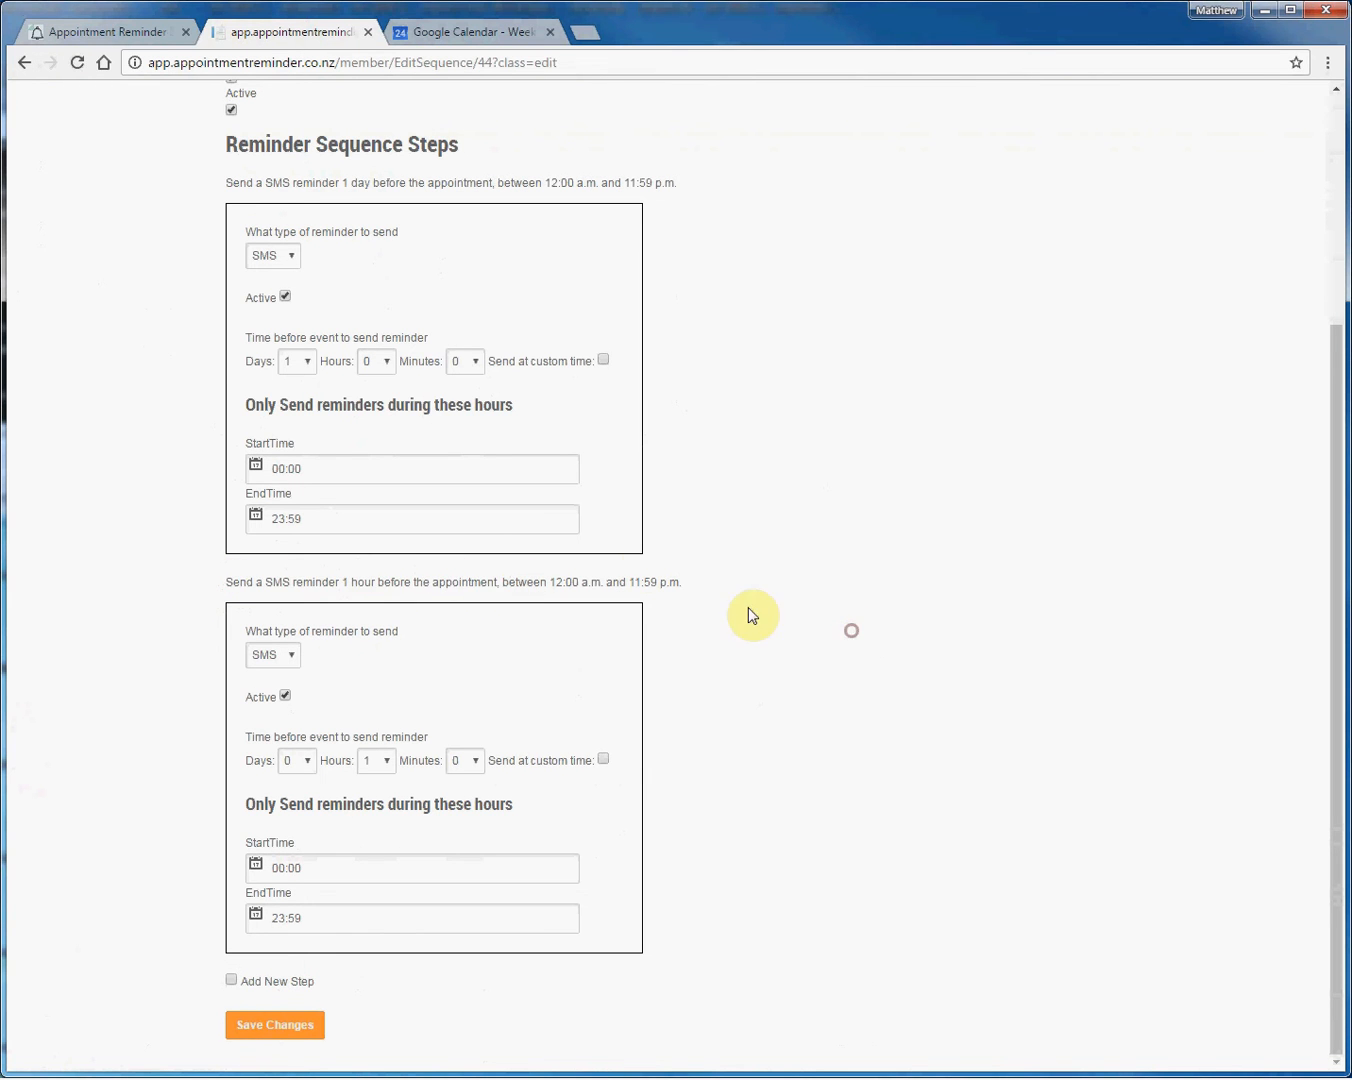
pyautogui.scroll(3, 642, 558)
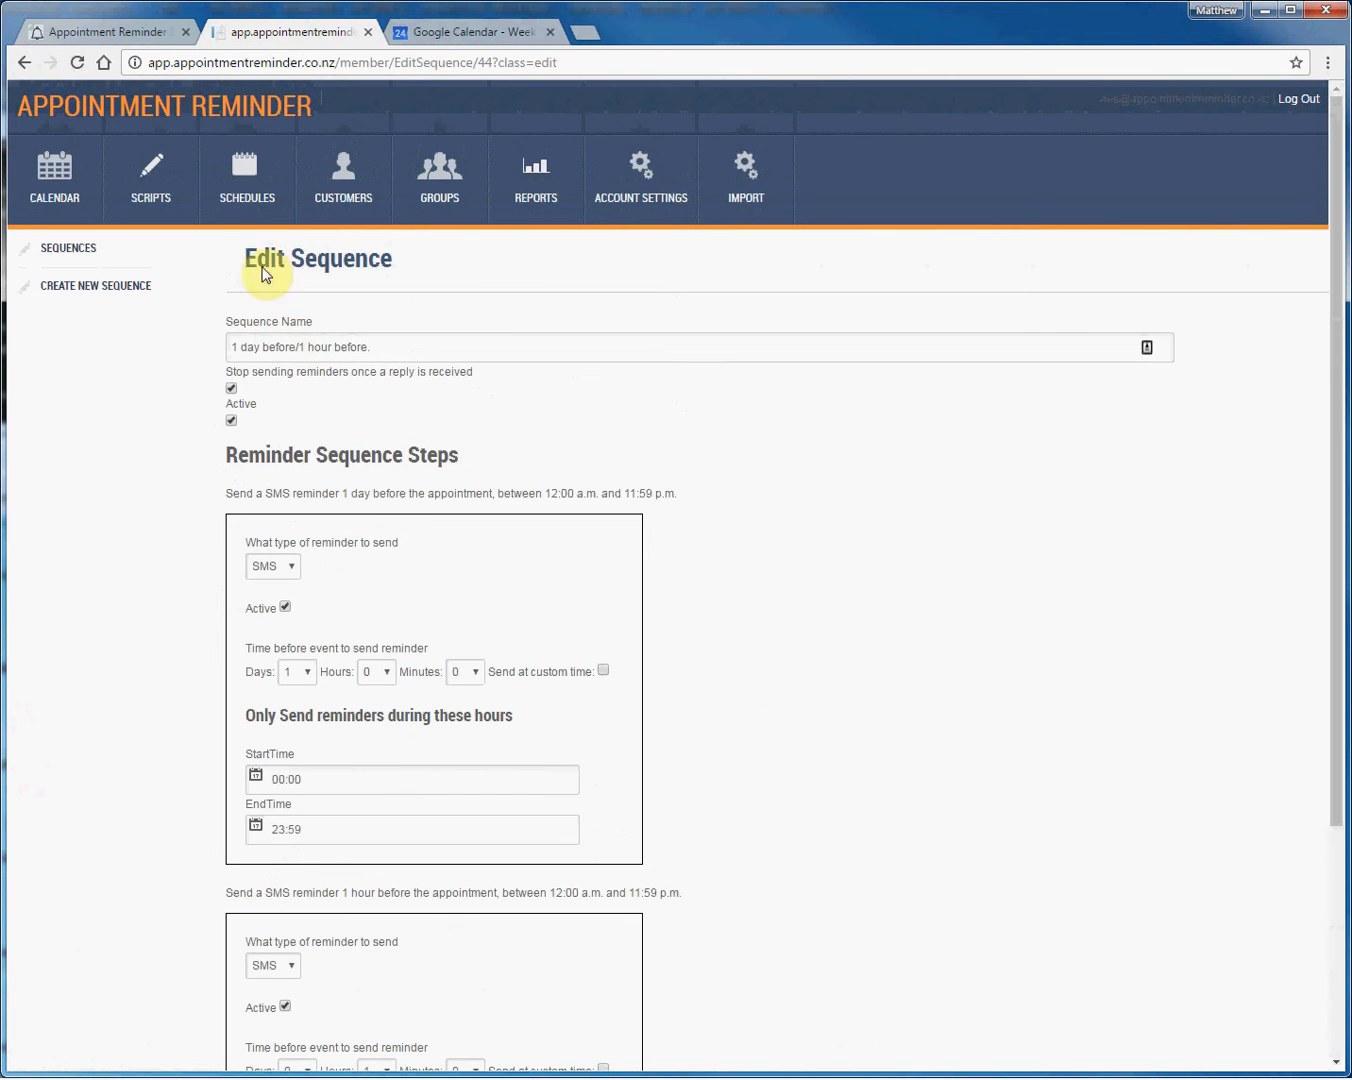
# Step: Open the Arizona Testing [Google] schedule for editing
pyautogui.click(245, 193)
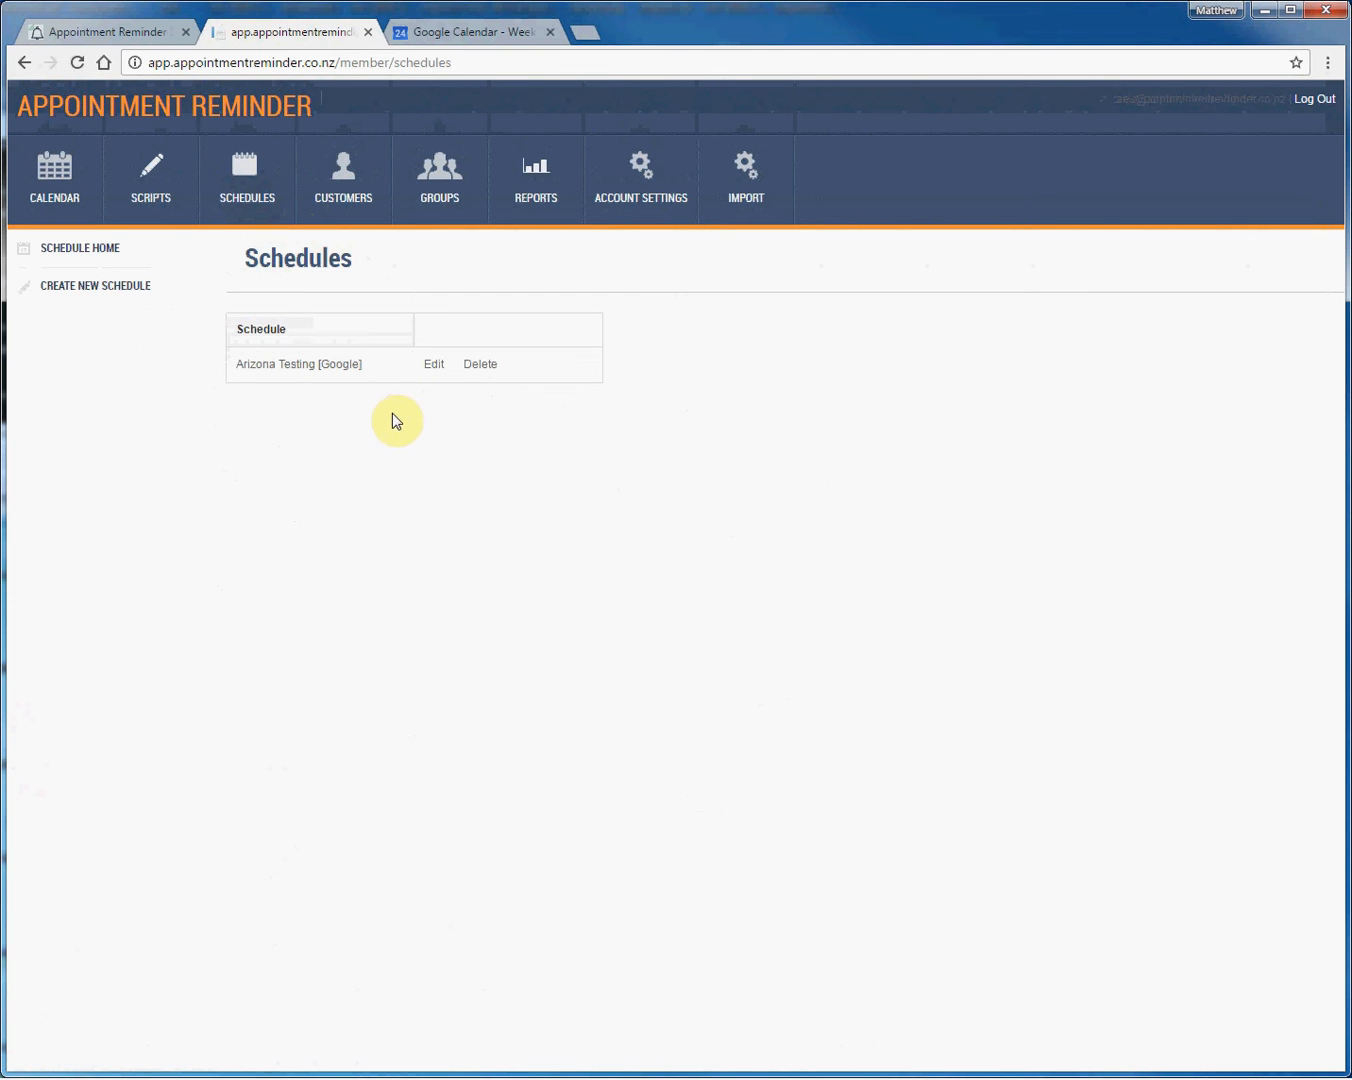
pyautogui.click(359, 364)
pyautogui.doubleClick(359, 363)
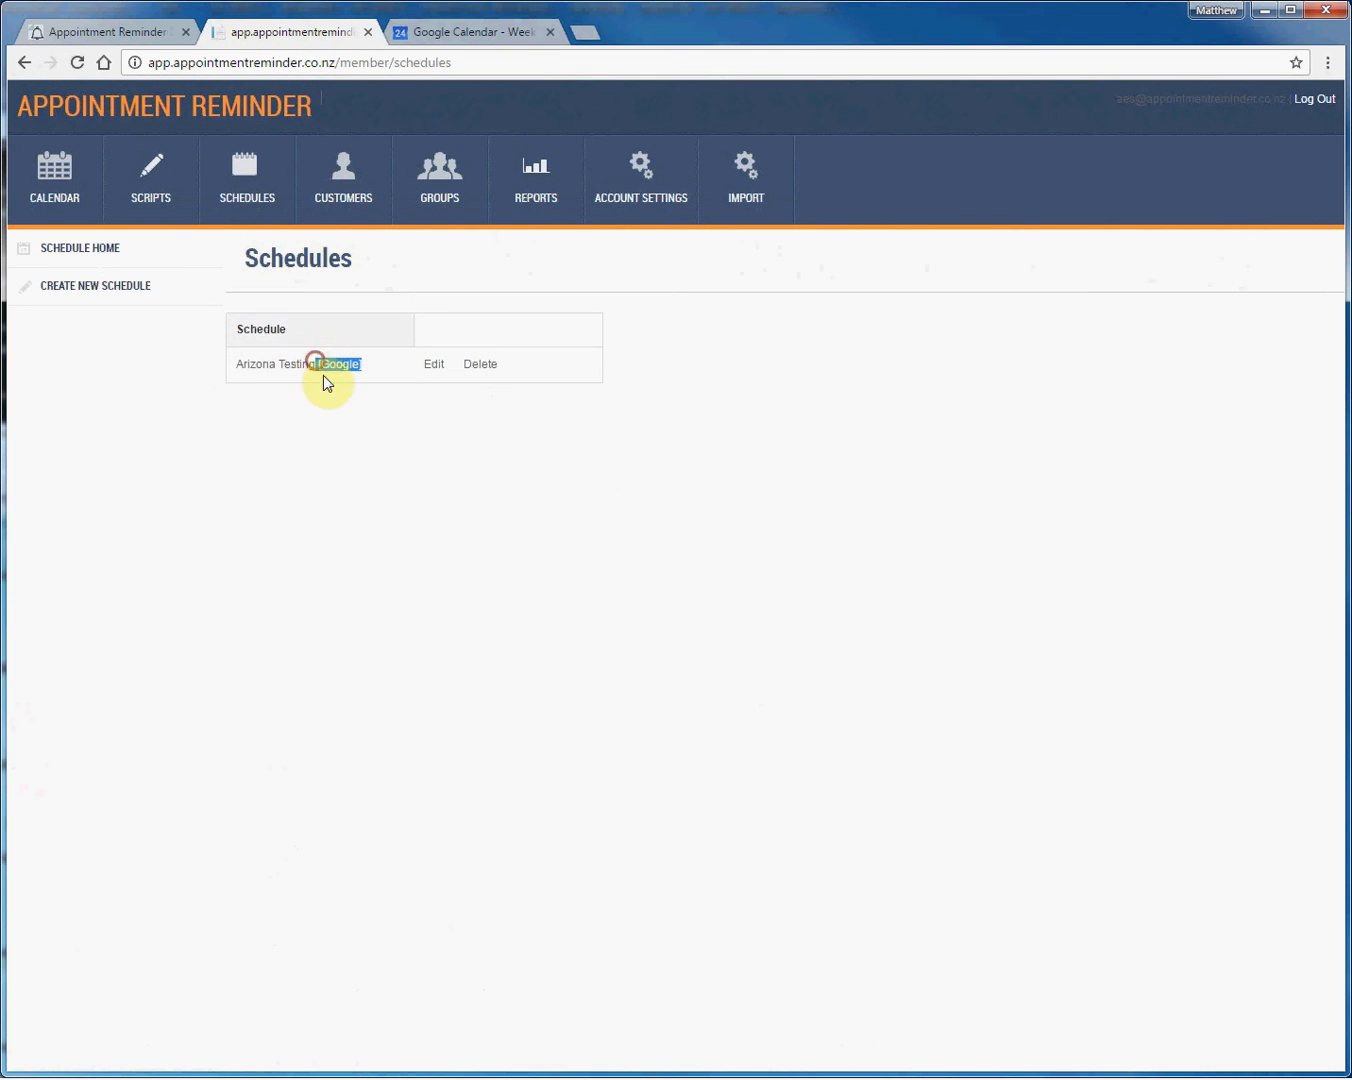
pyautogui.click(410, 452)
pyautogui.click(435, 367)
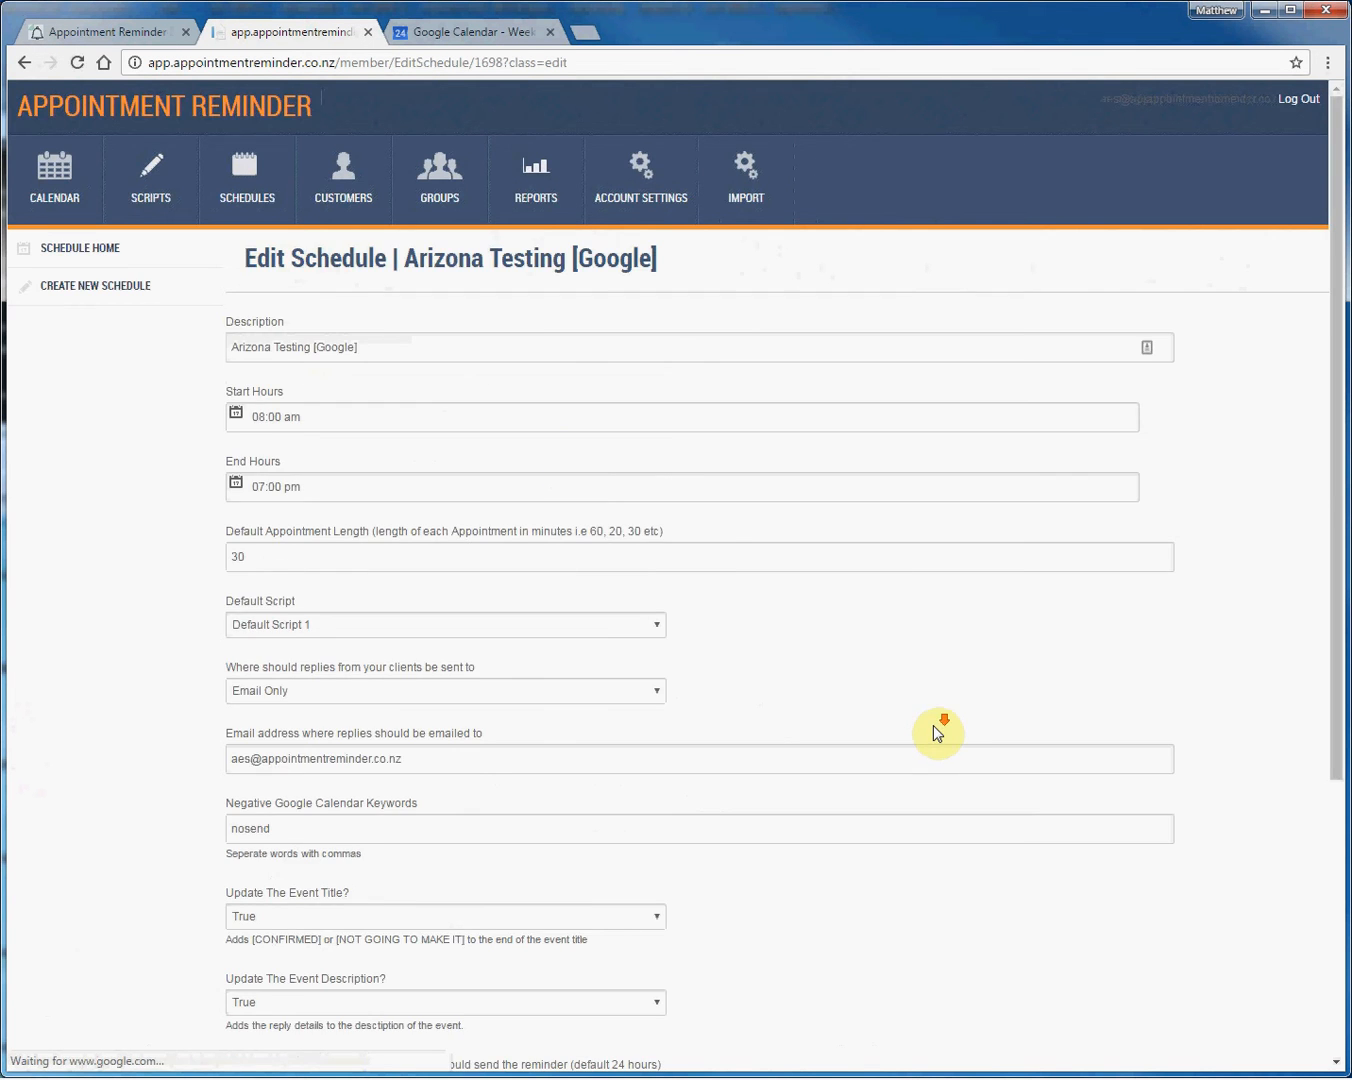
# Step: Set the schedule's reminder timing to Sequence with the "1 day before/1 hour before." sequence and save the schedule
pyautogui.scroll(-3, 933, 725)
pyautogui.scroll(-1, 933, 724)
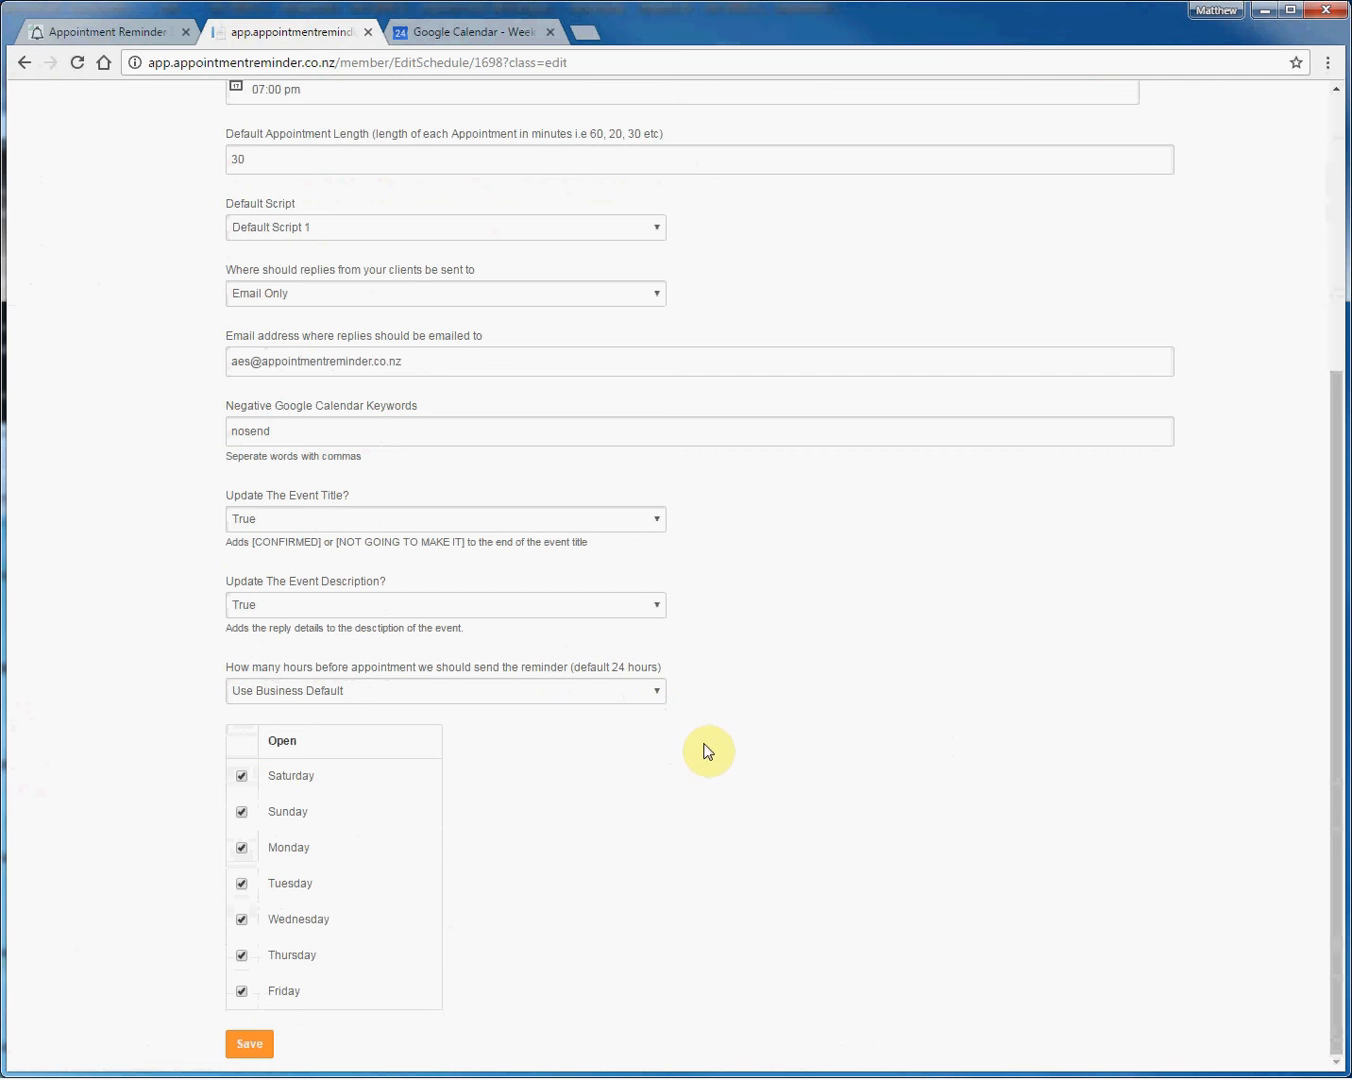
pyautogui.click(658, 691)
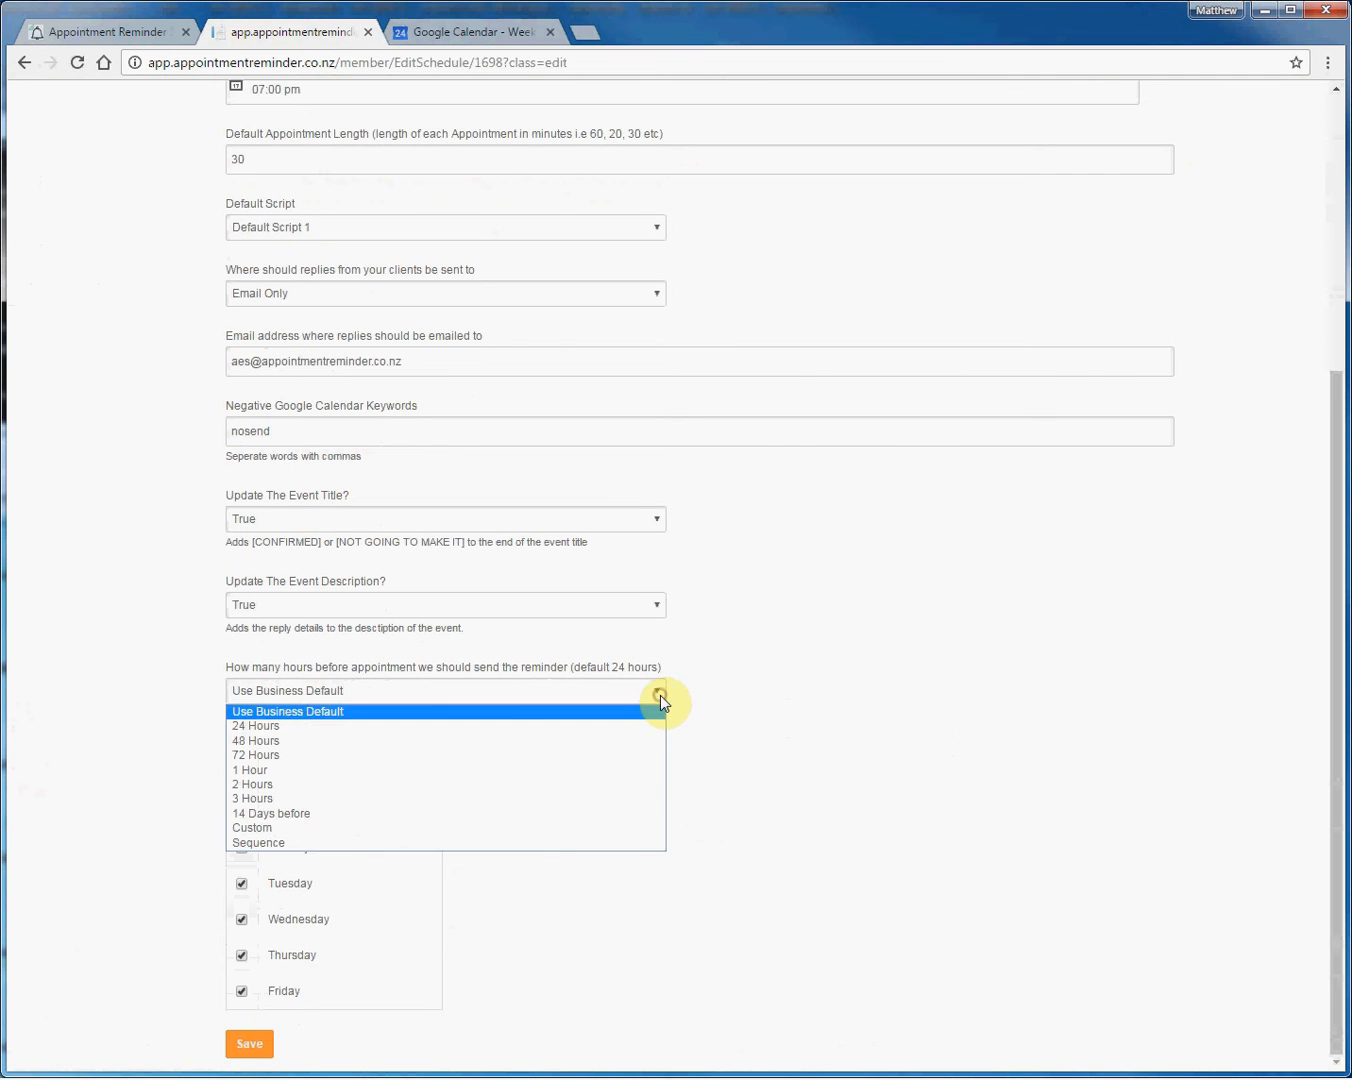
pyautogui.click(516, 845)
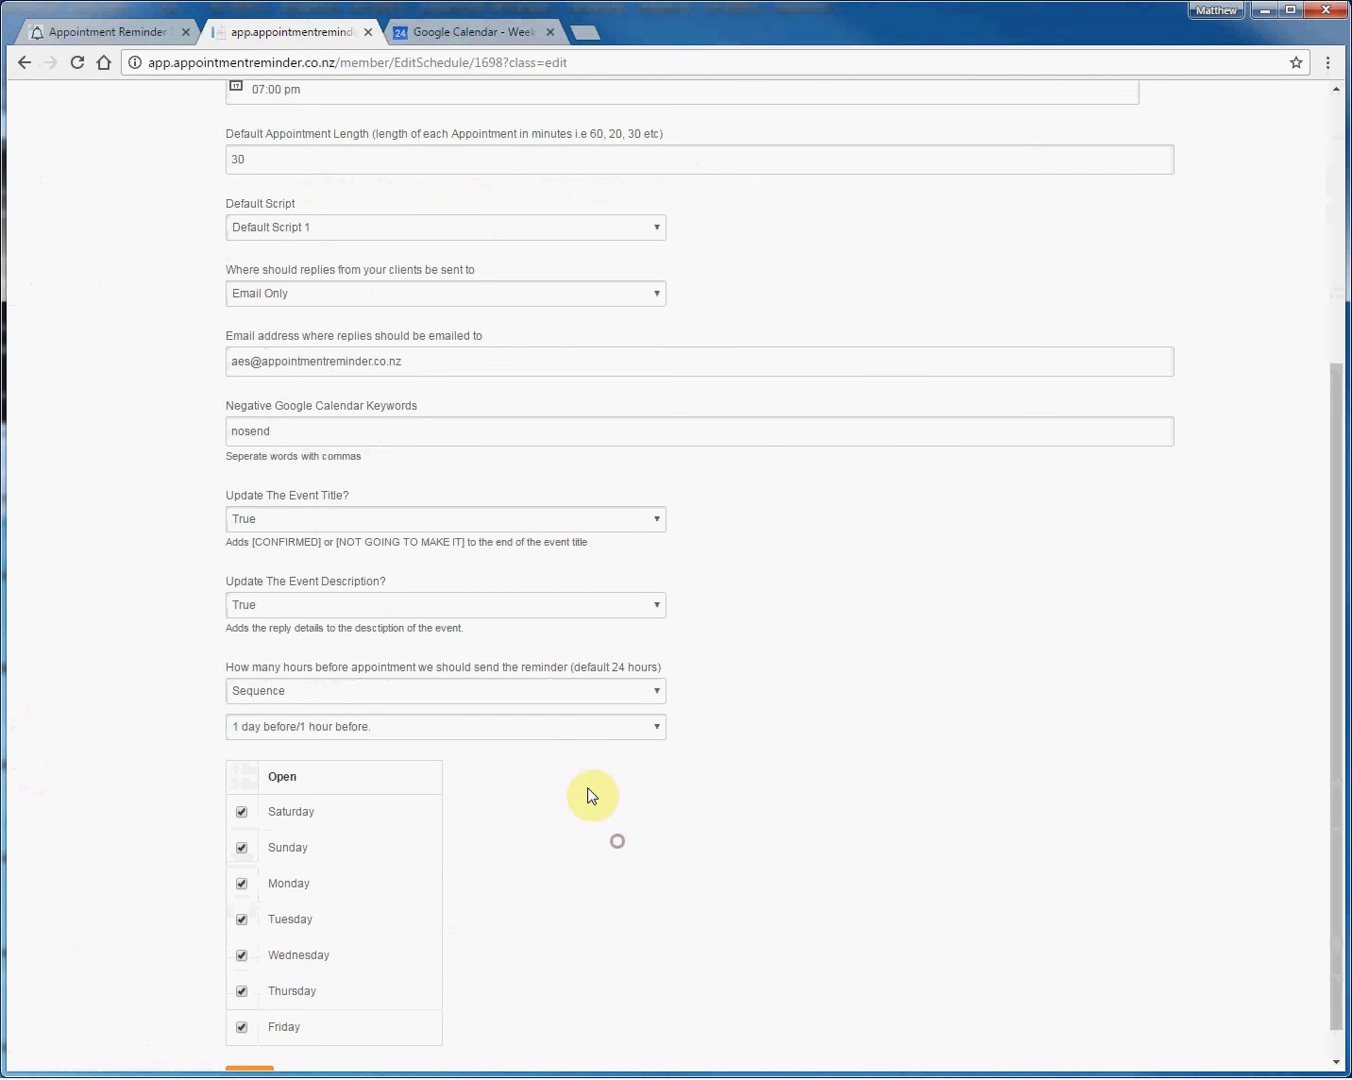
pyautogui.click(599, 729)
pyautogui.click(599, 730)
pyautogui.click(505, 734)
pyautogui.click(499, 728)
pyautogui.scroll(-1, 574, 810)
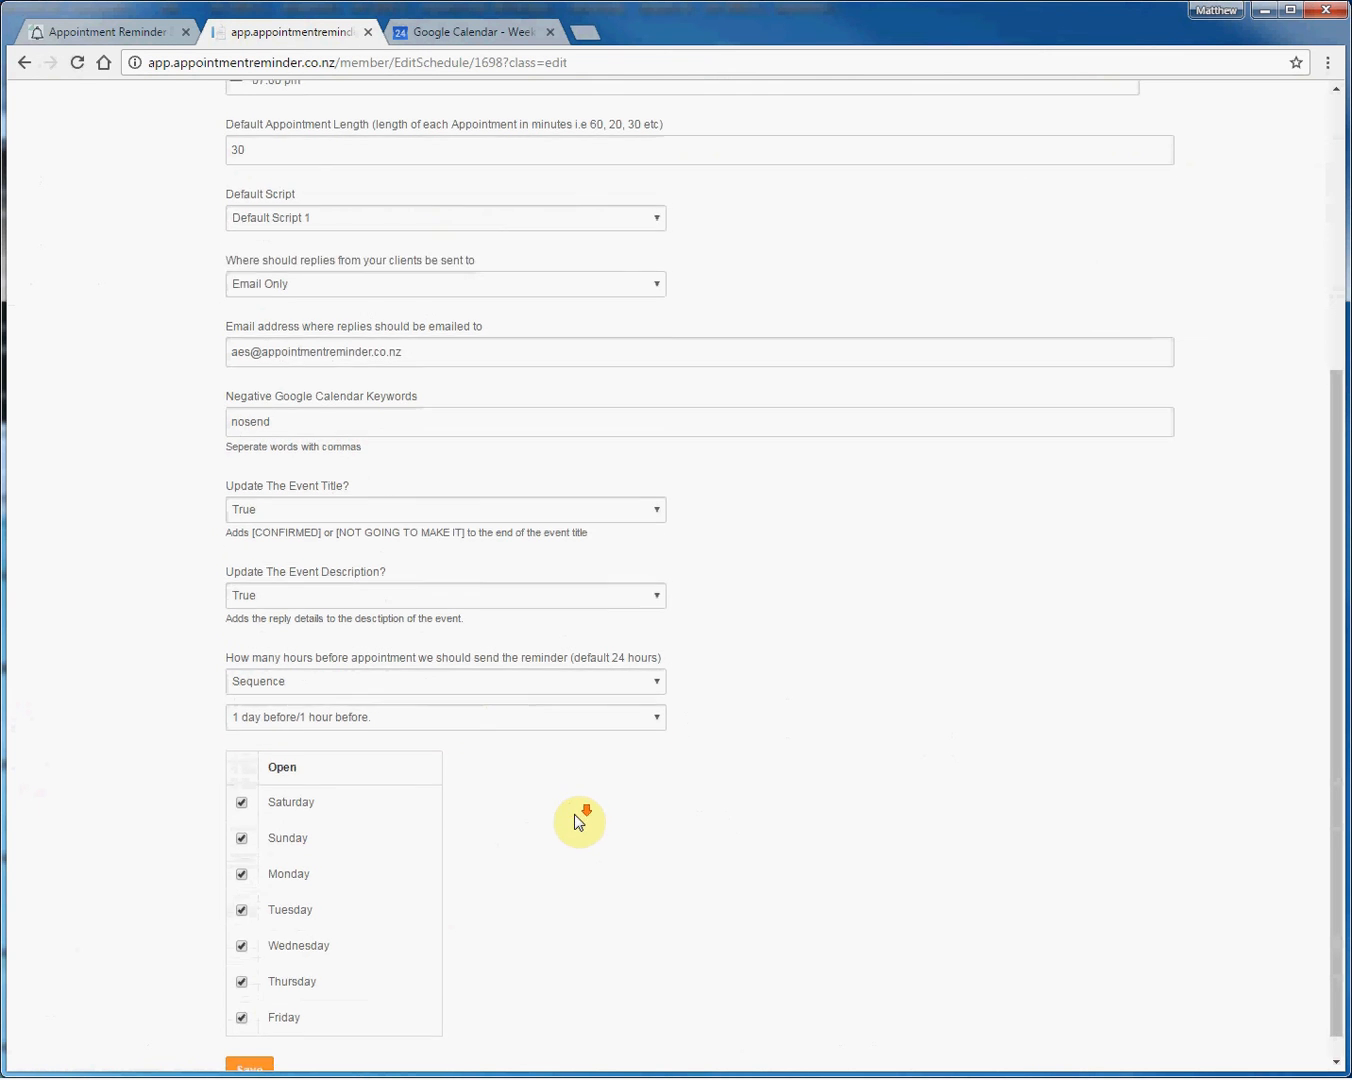
pyautogui.click(262, 1048)
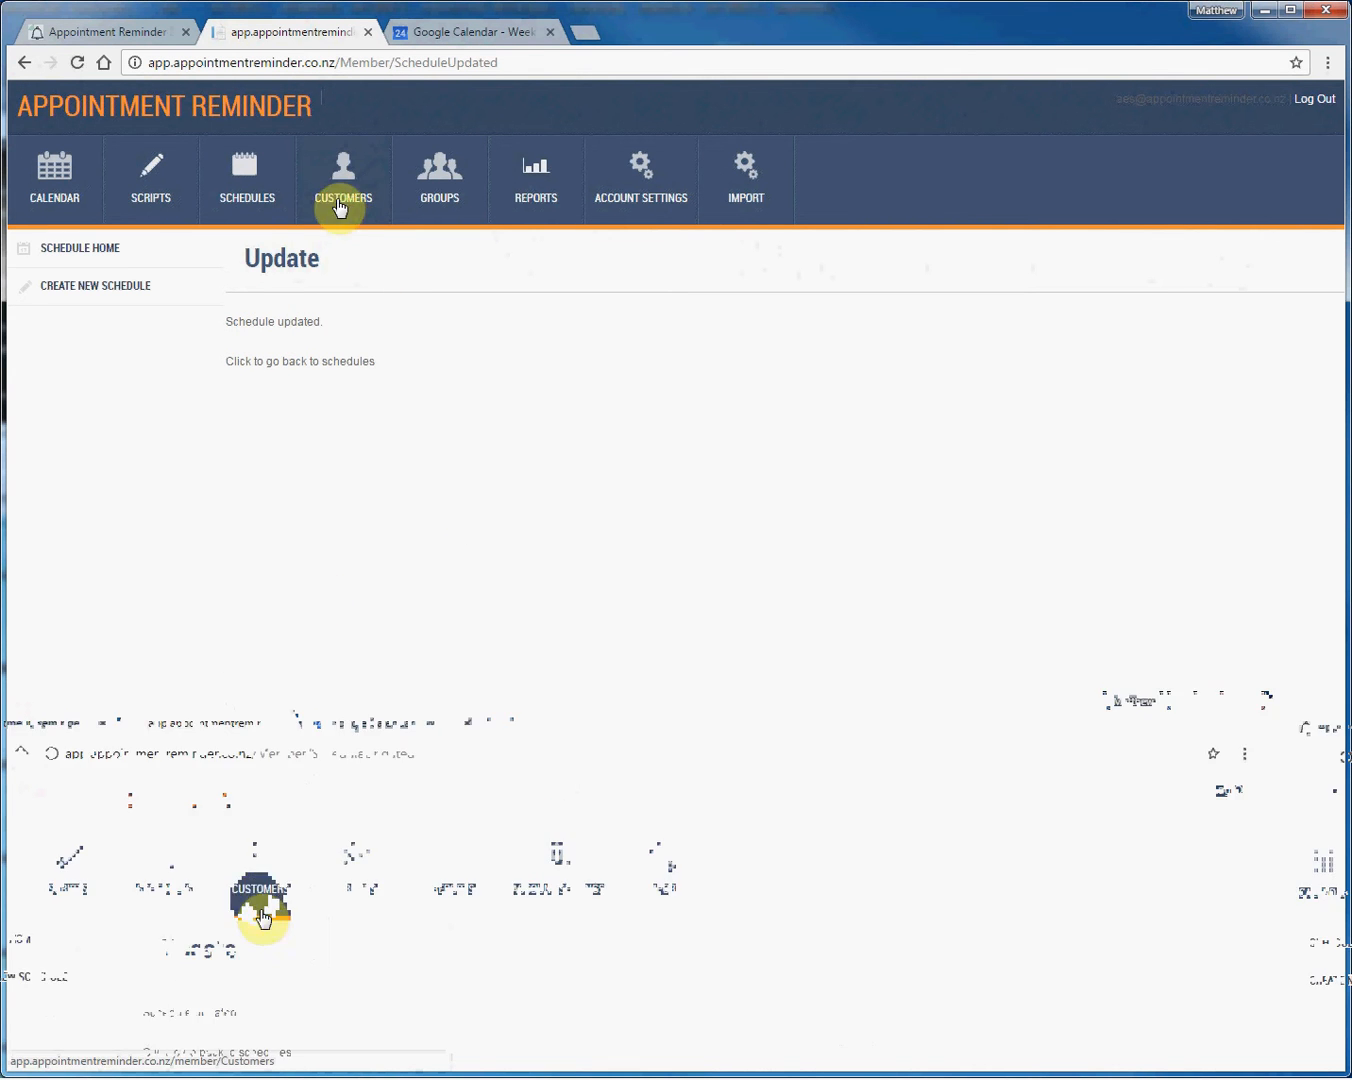
# Step: Switch to Google Calendar and create an Arizona calendar event on Wed 25 January, 9am–10am, titled with the client's phone number and name
pyautogui.click(383, 173)
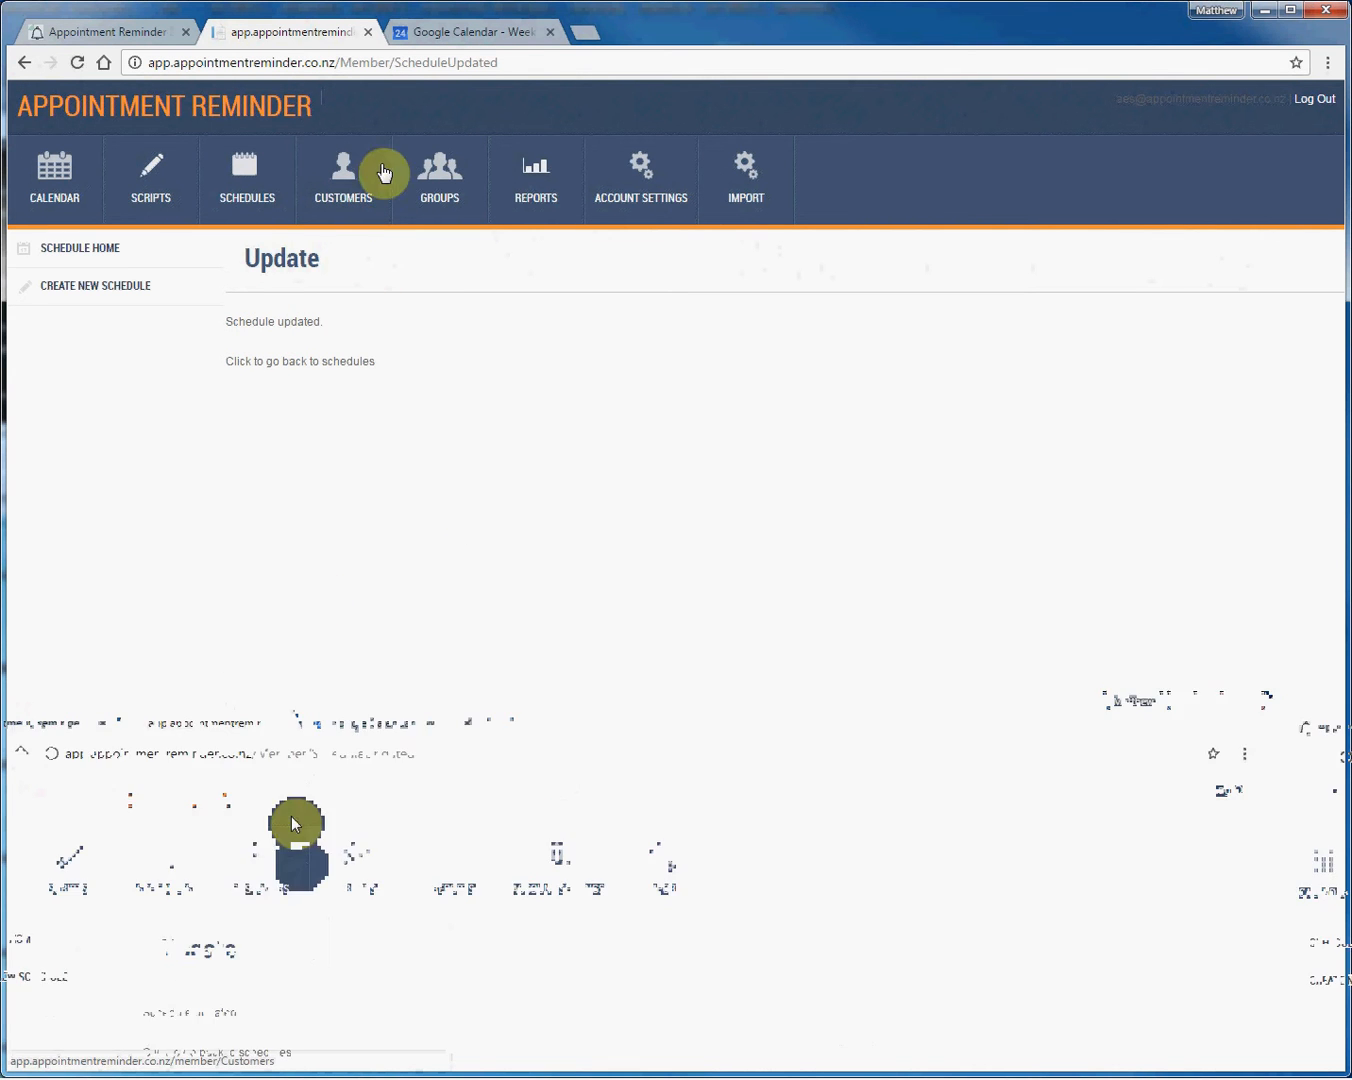
pyautogui.click(435, 30)
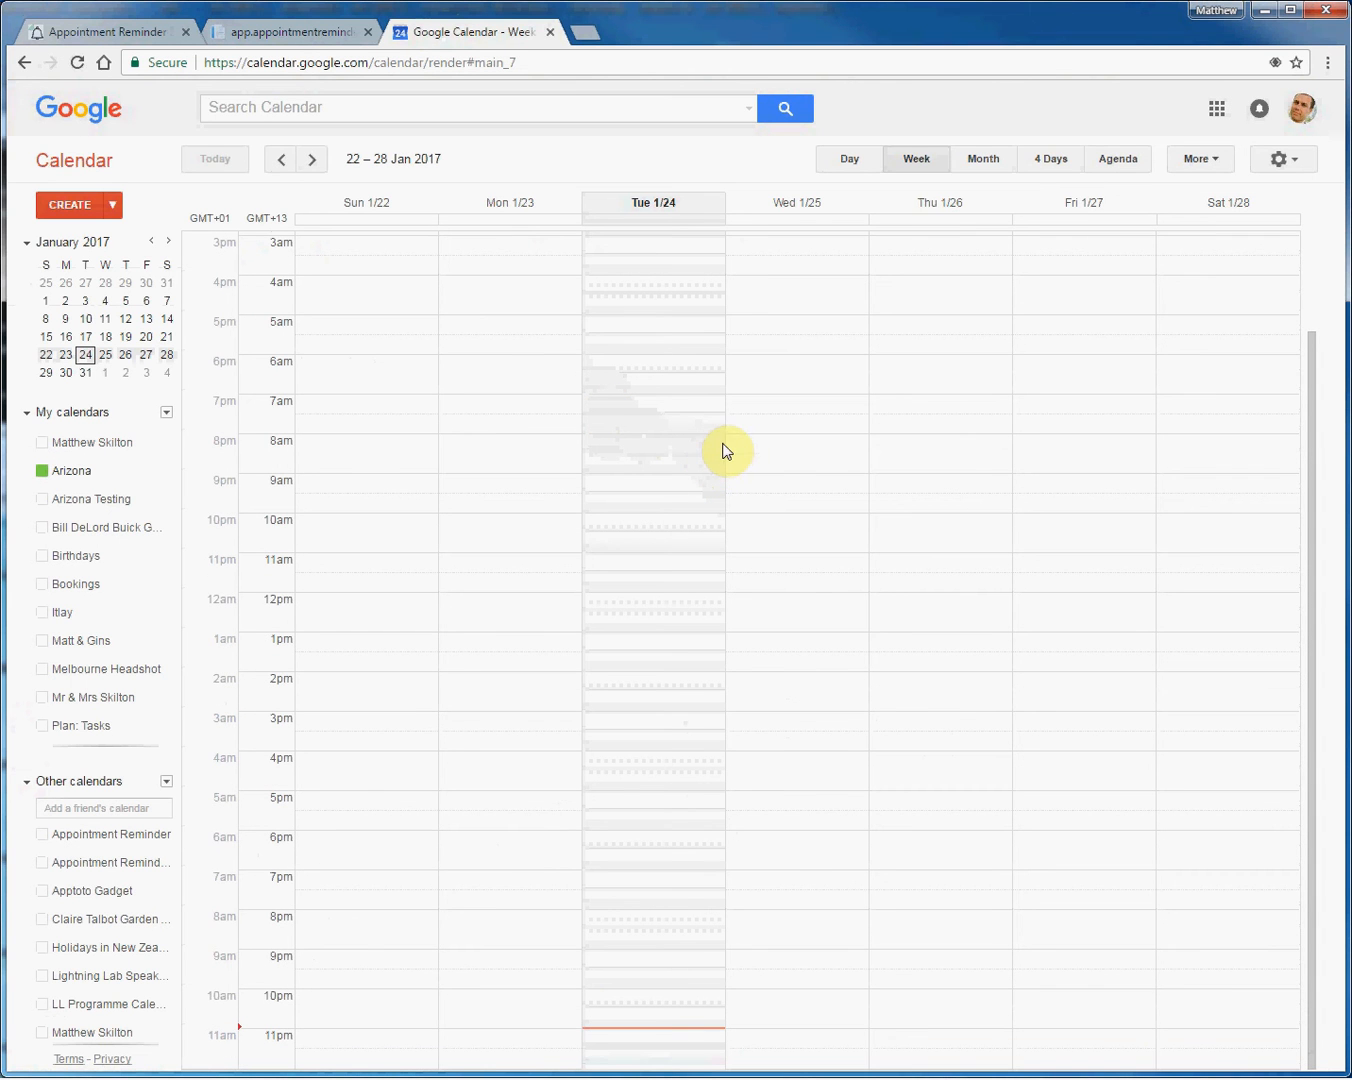
pyautogui.click(788, 484)
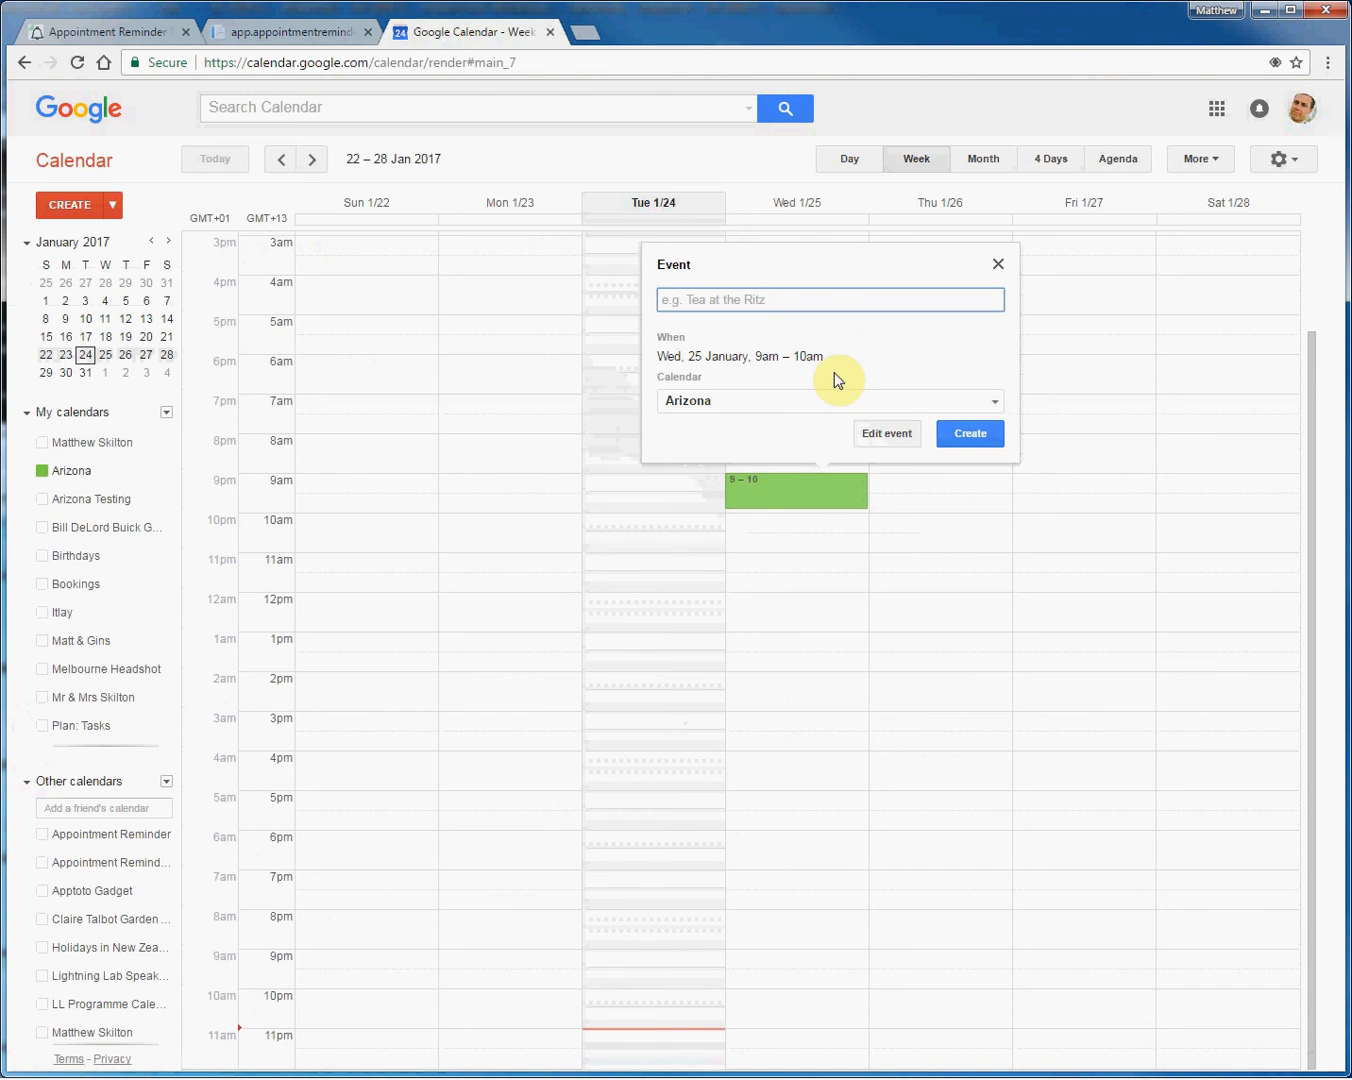
pyautogui.hotkey('ctrl', 'v')
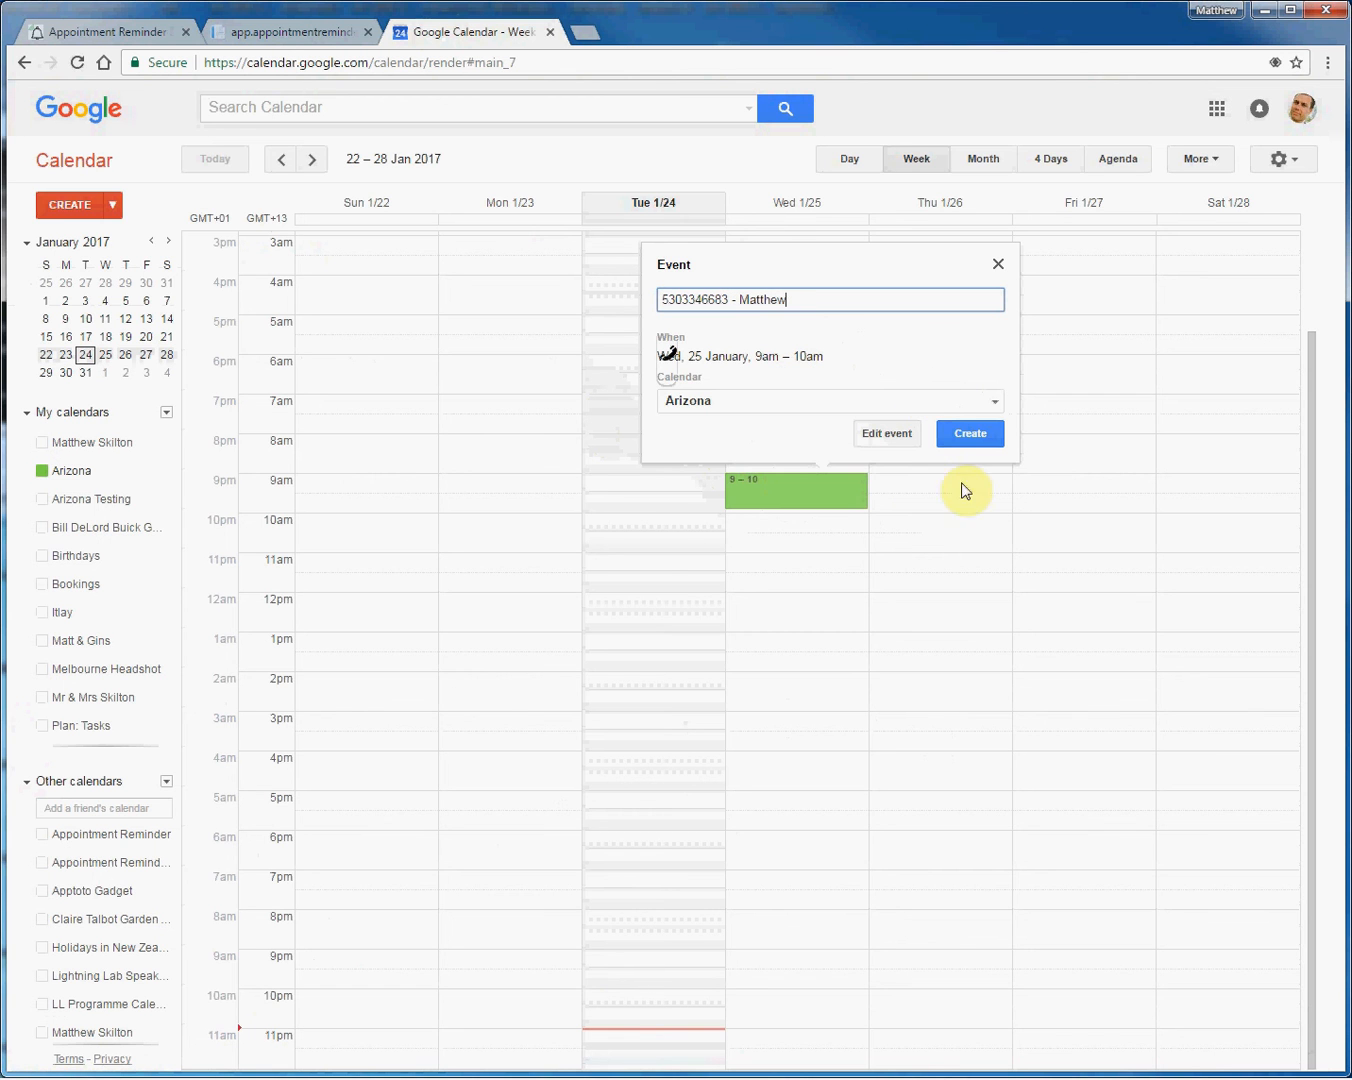
pyautogui.click(971, 434)
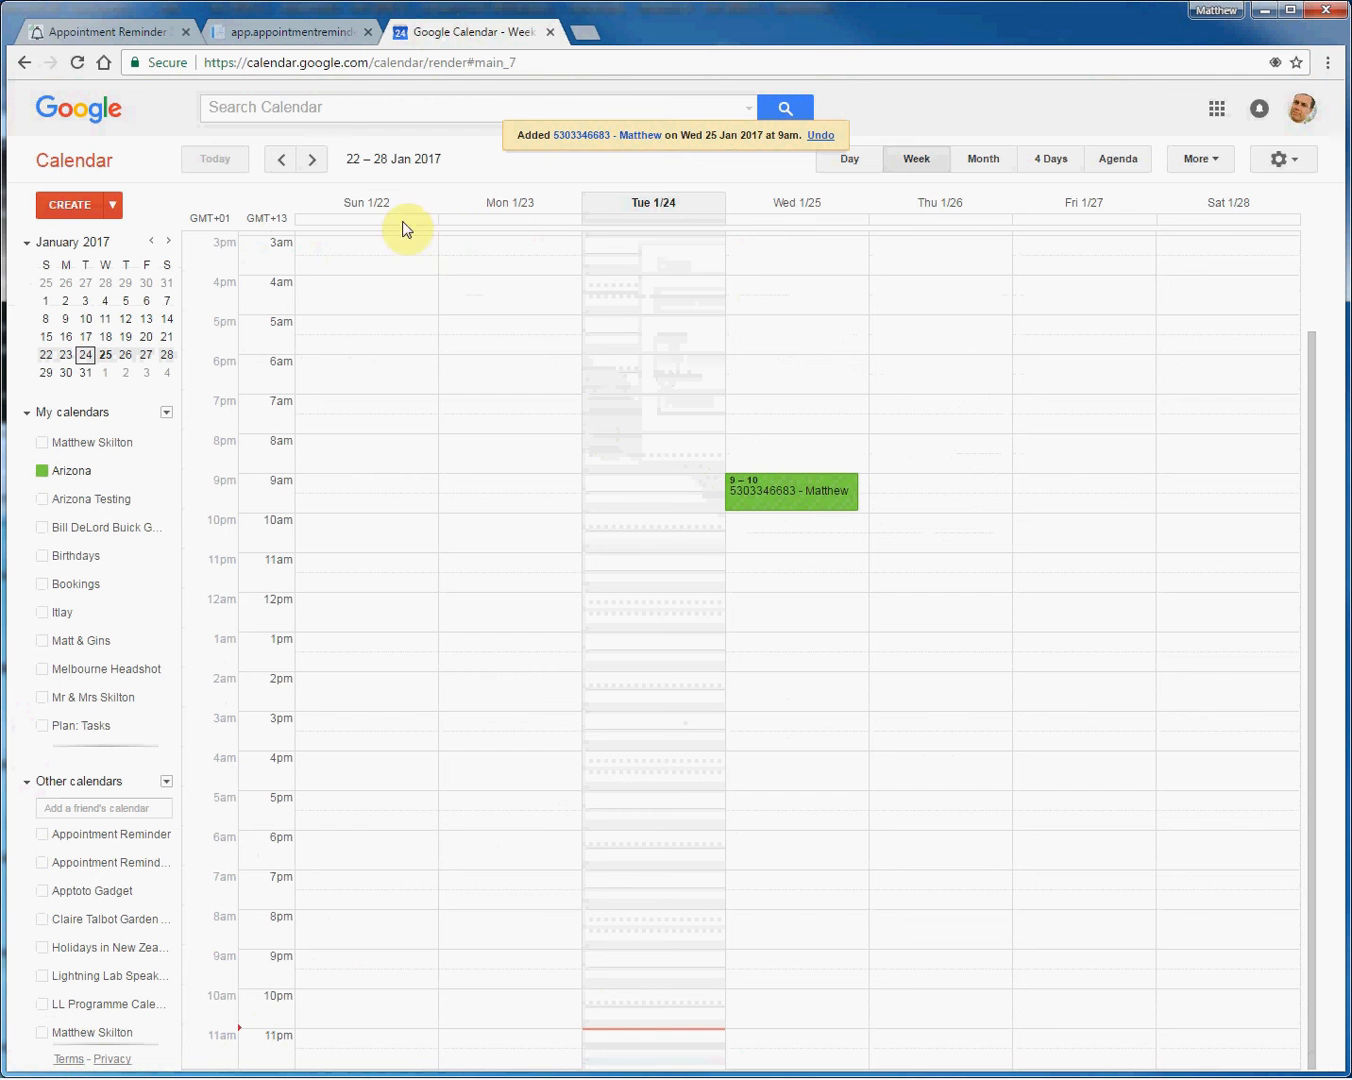
# Step: Switch back to Appointment Reminder, check the reminder timing of the Tue 24 Jan 1:00pm calendar appointment, and close it without saving
pyautogui.click(243, 31)
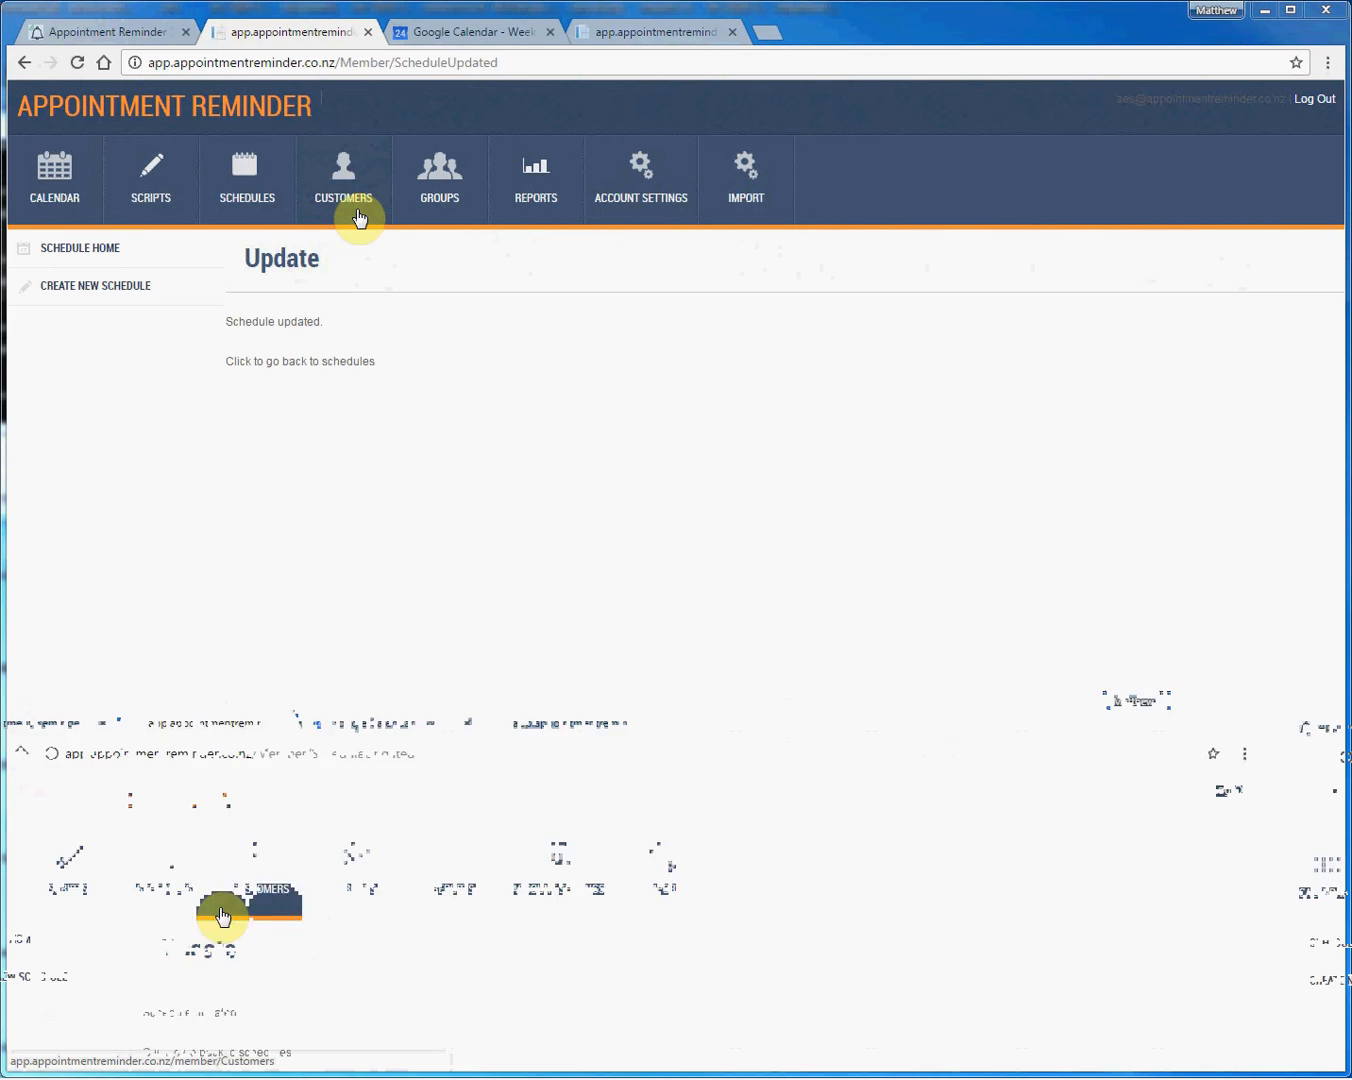
pyautogui.click(52, 196)
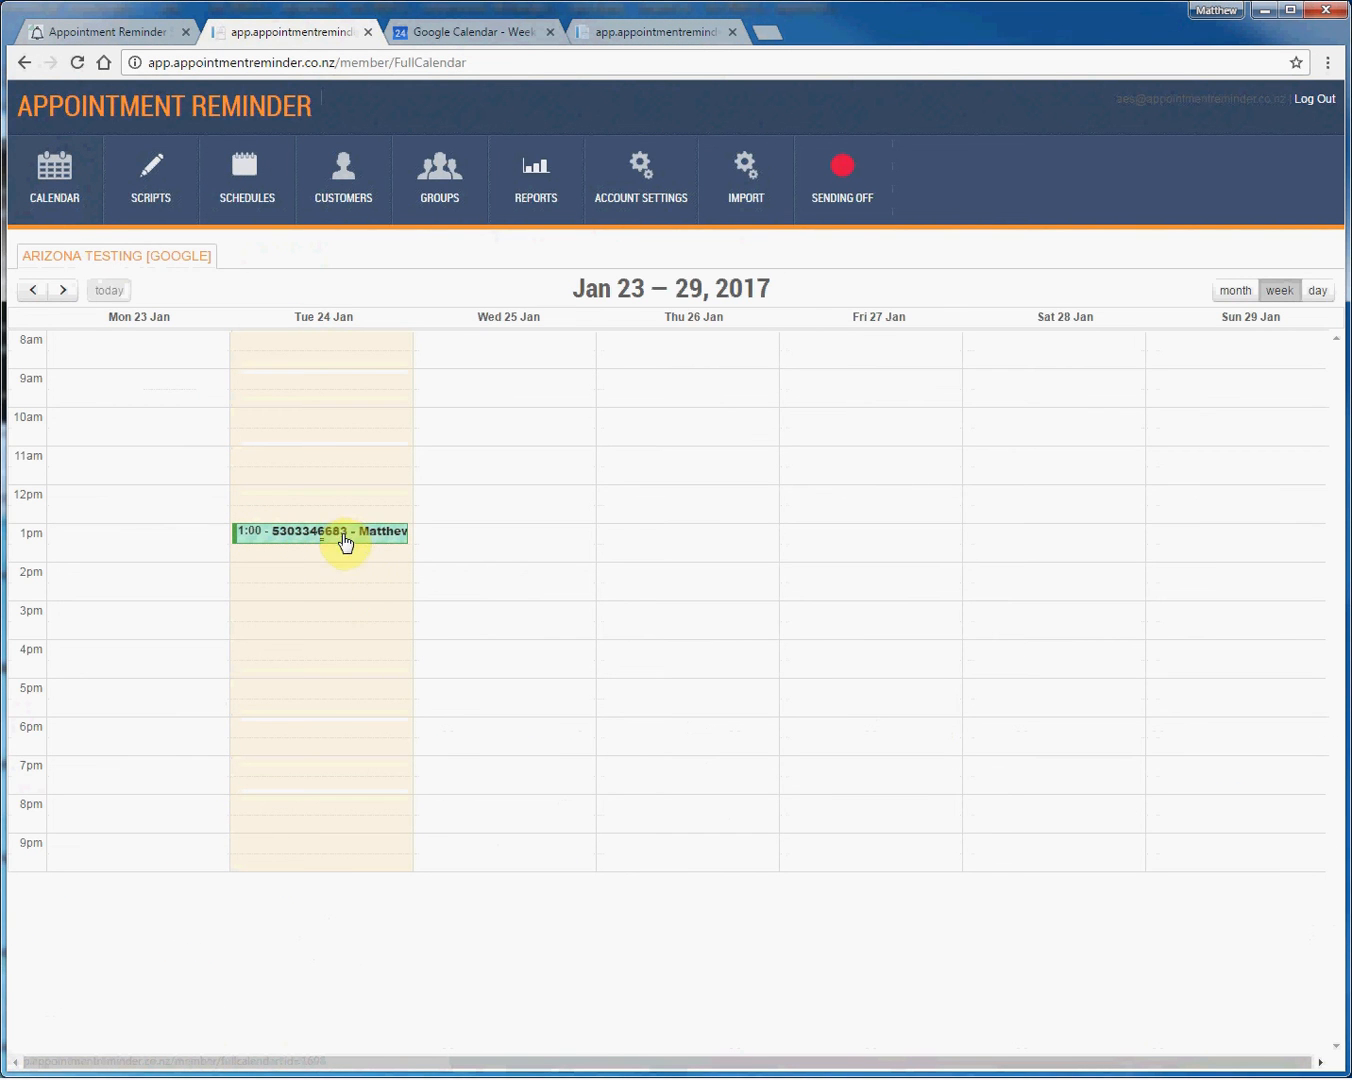
pyautogui.click(348, 541)
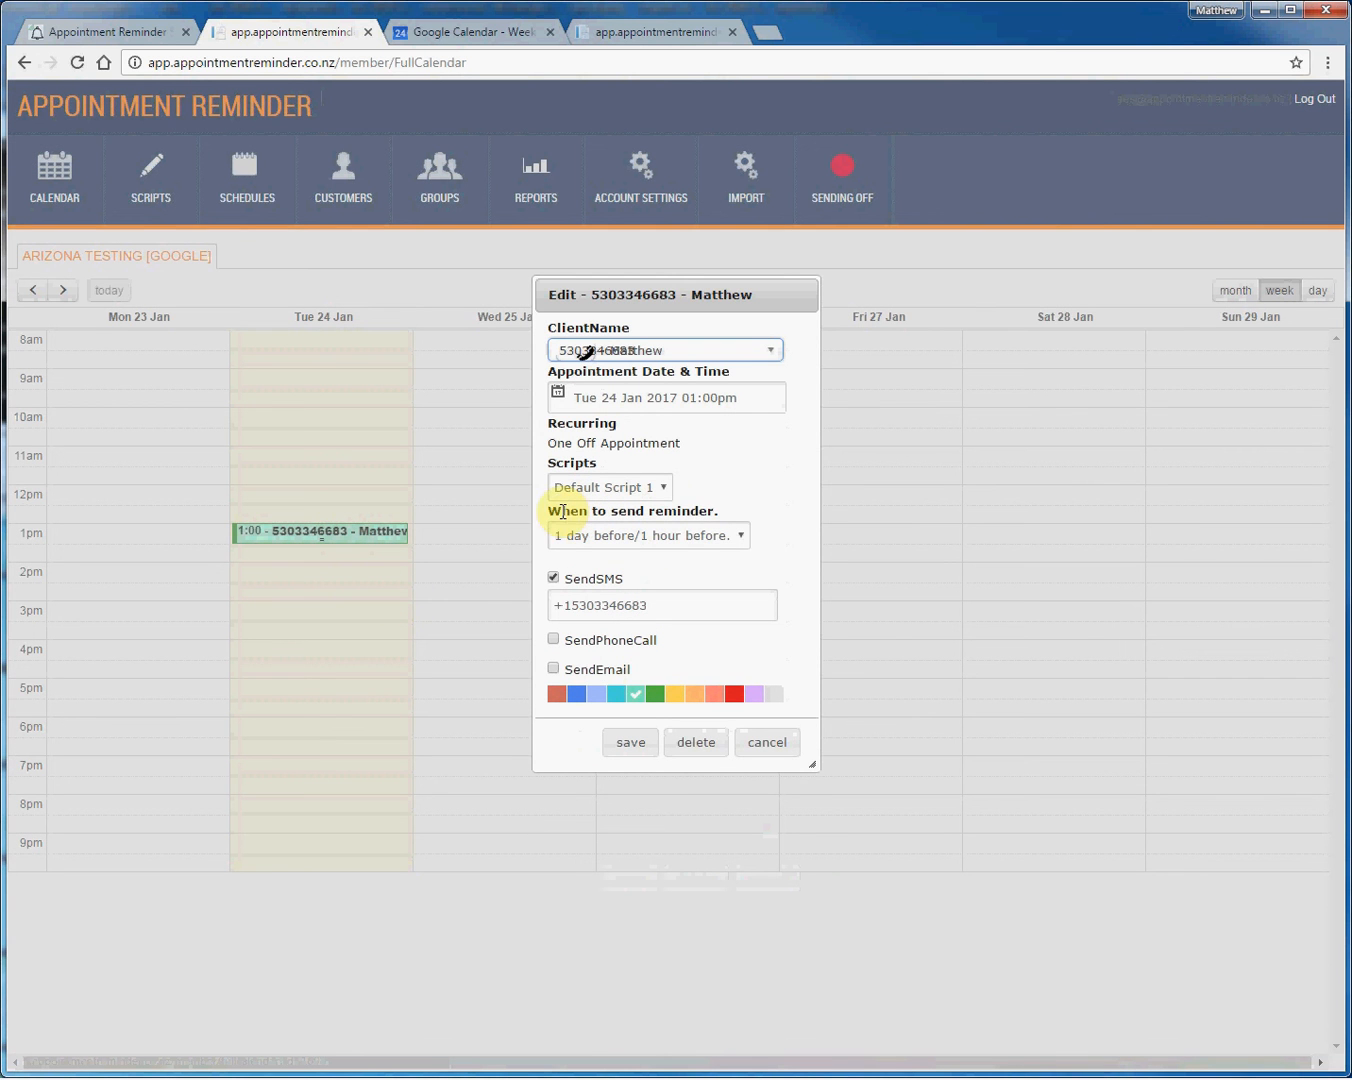
pyautogui.click(708, 536)
pyautogui.click(708, 536)
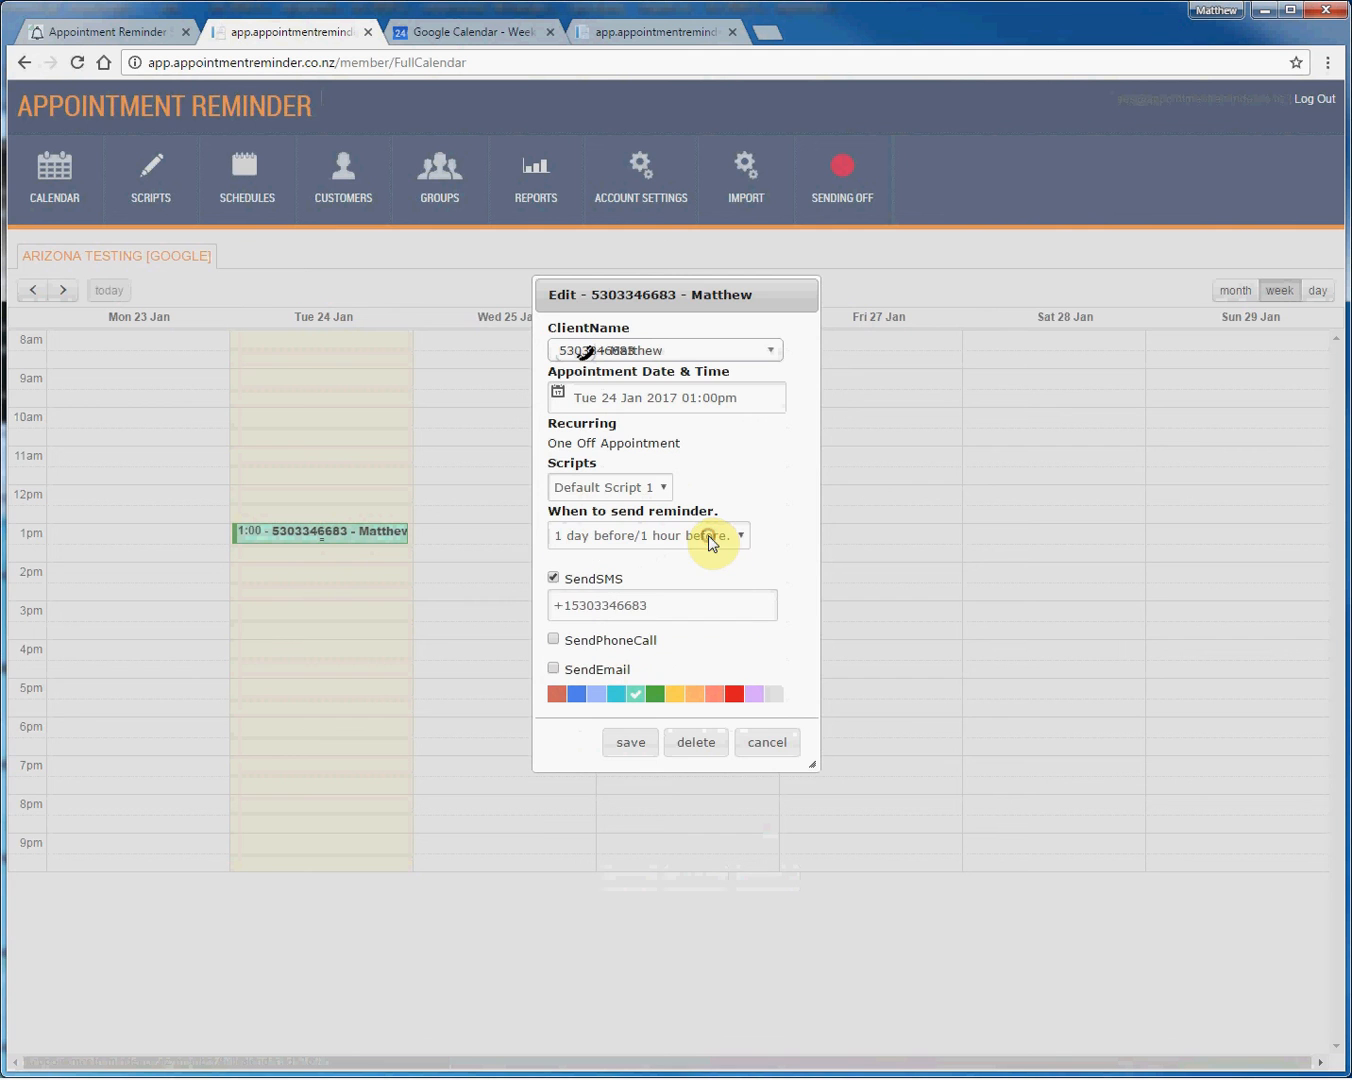
pyautogui.click(768, 741)
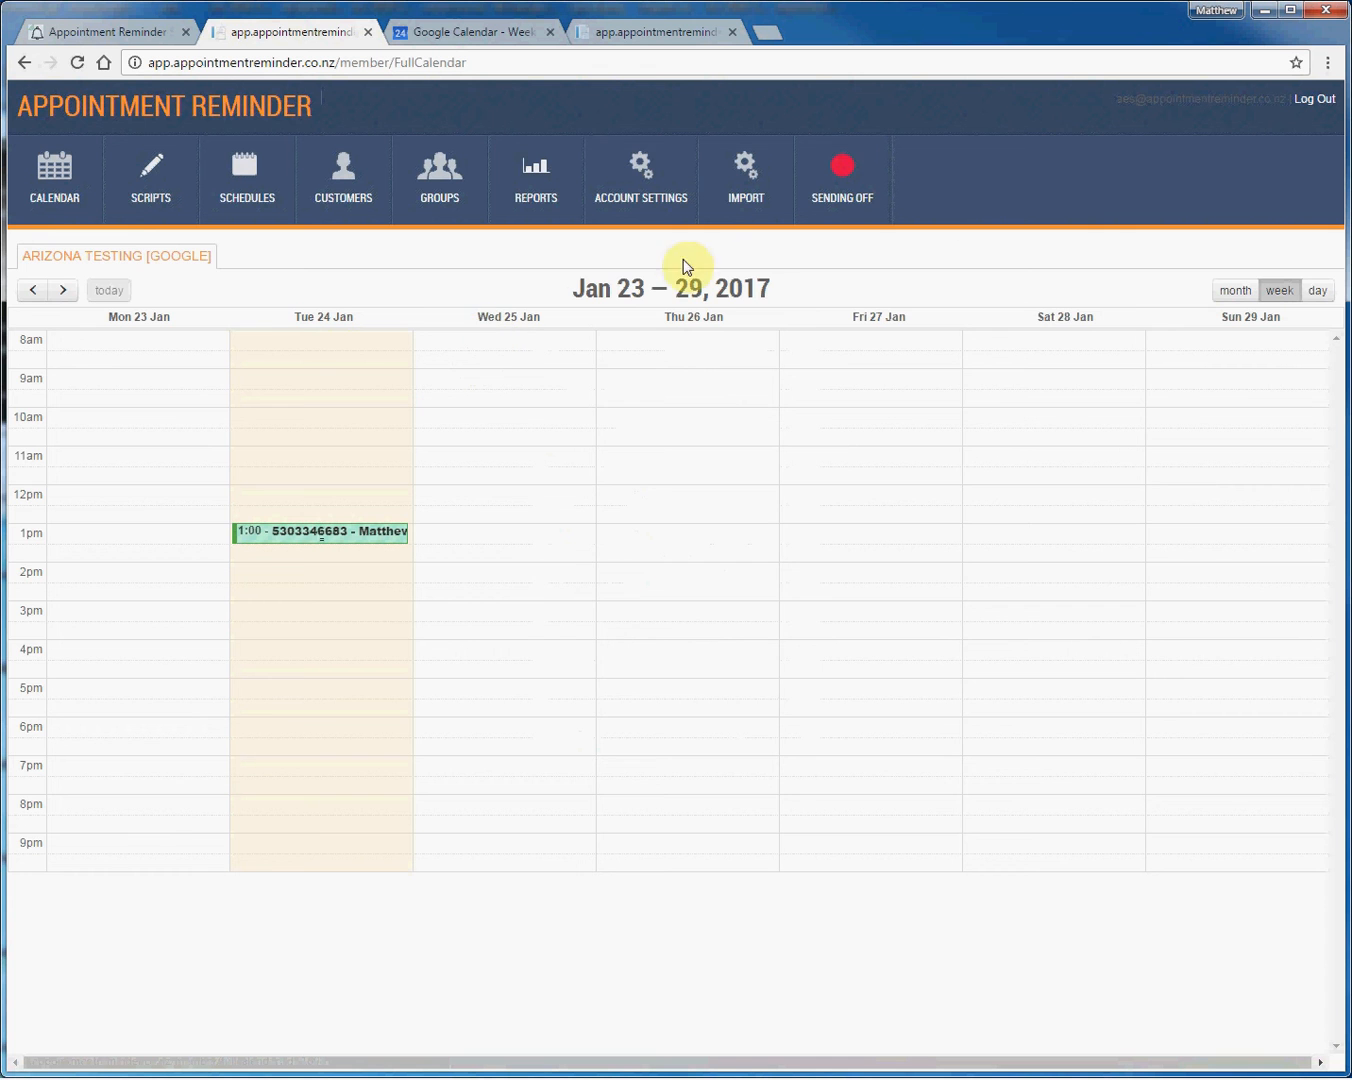
# Step: Open the list of reminder sequences in the account settings
pyautogui.click(640, 210)
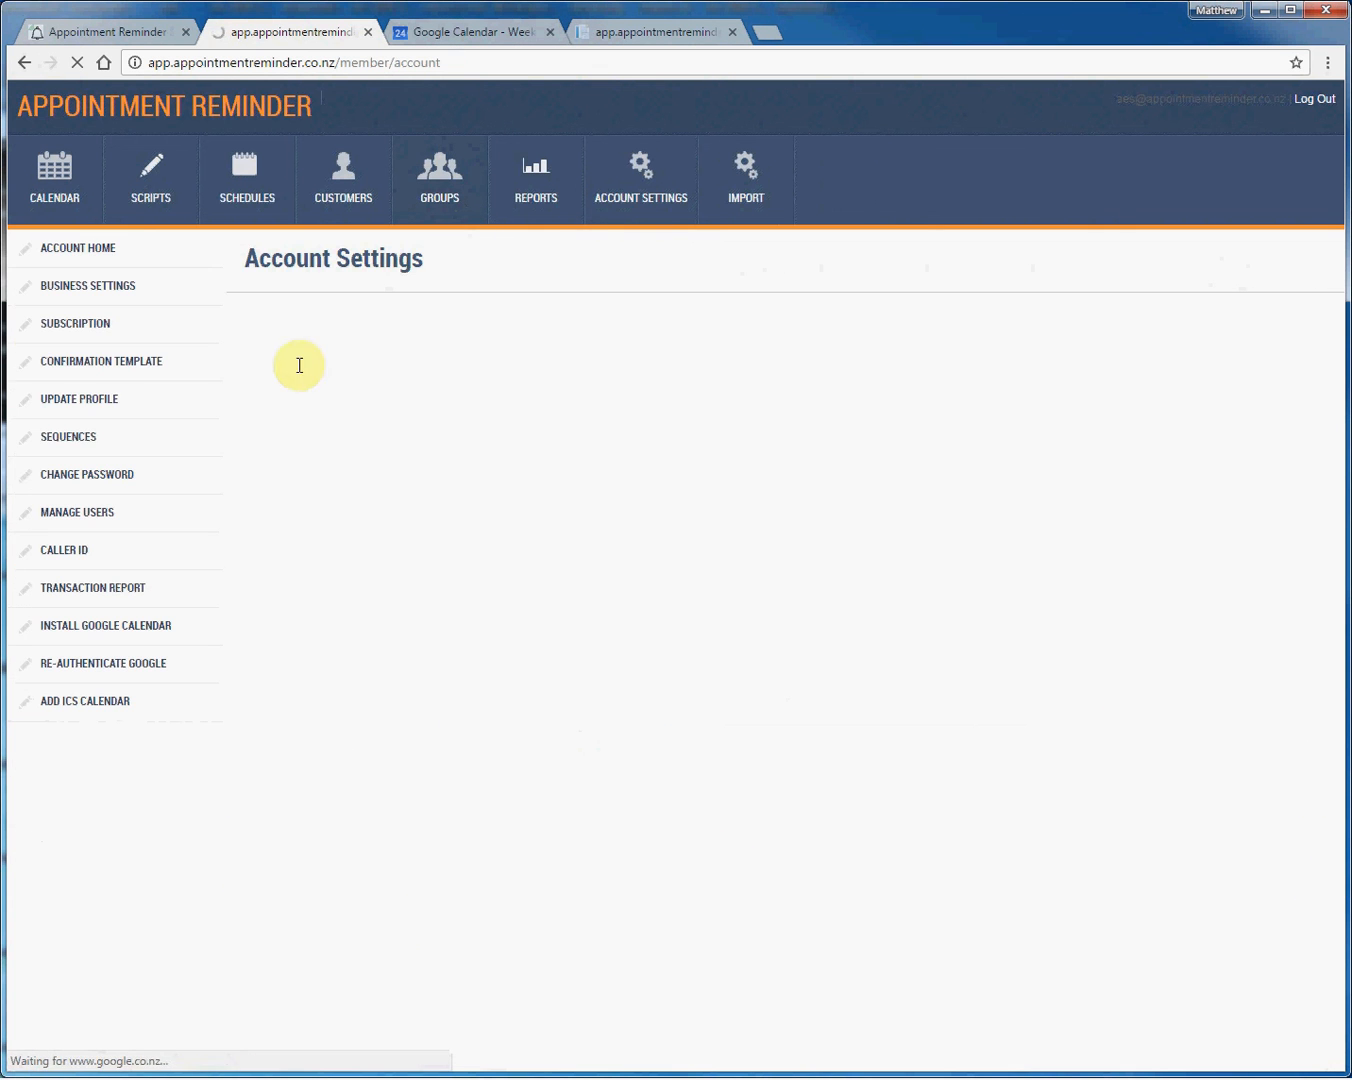
pyautogui.click(70, 437)
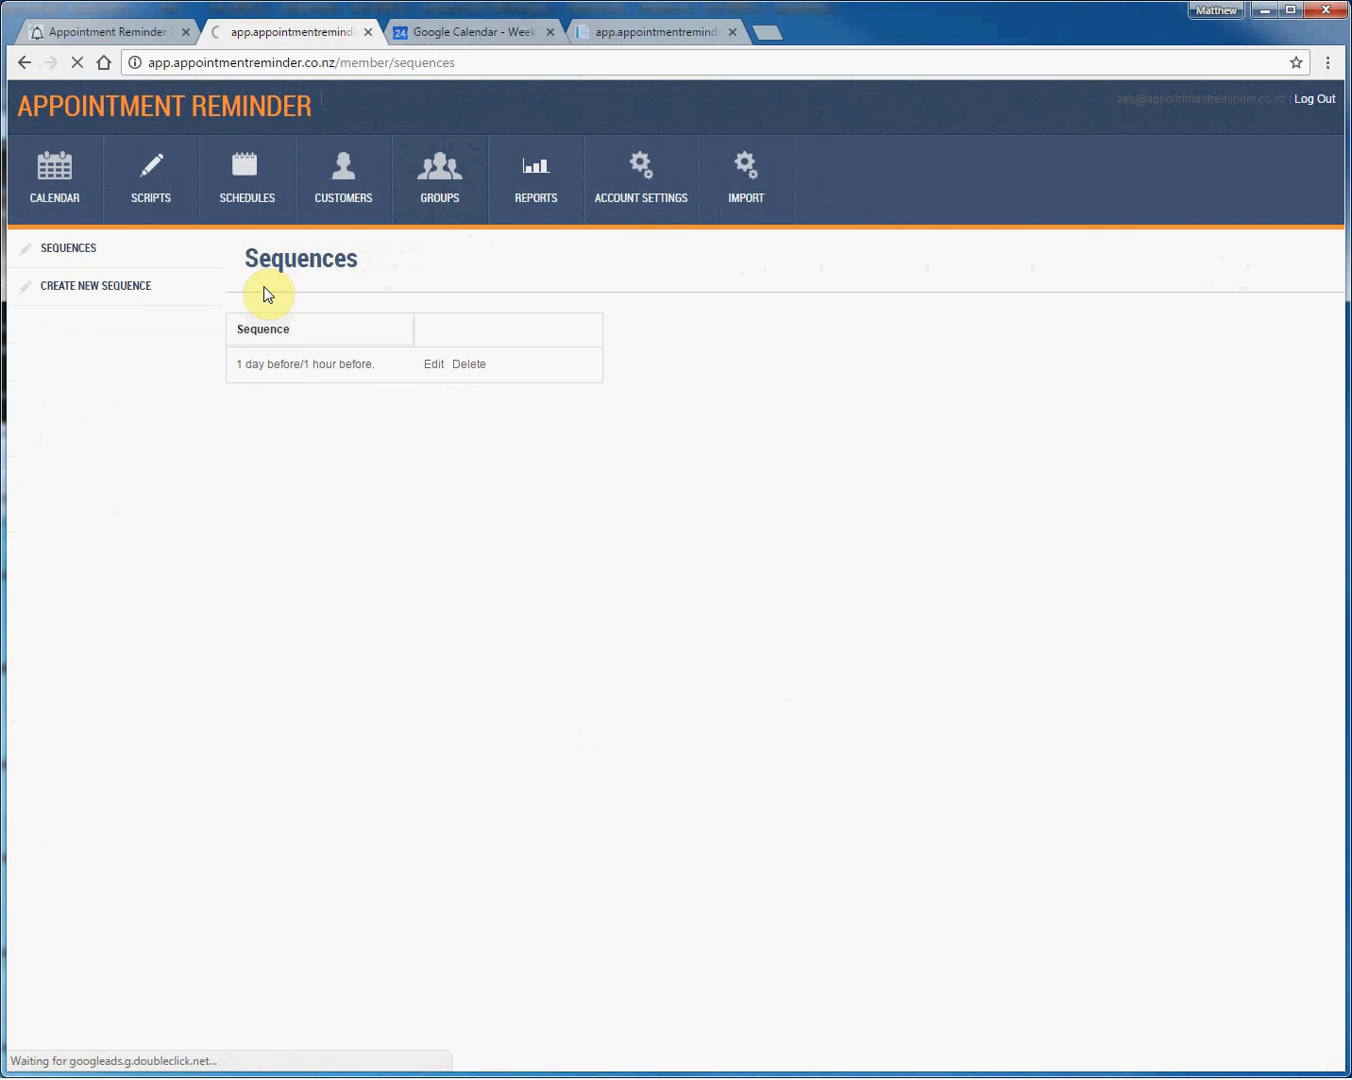